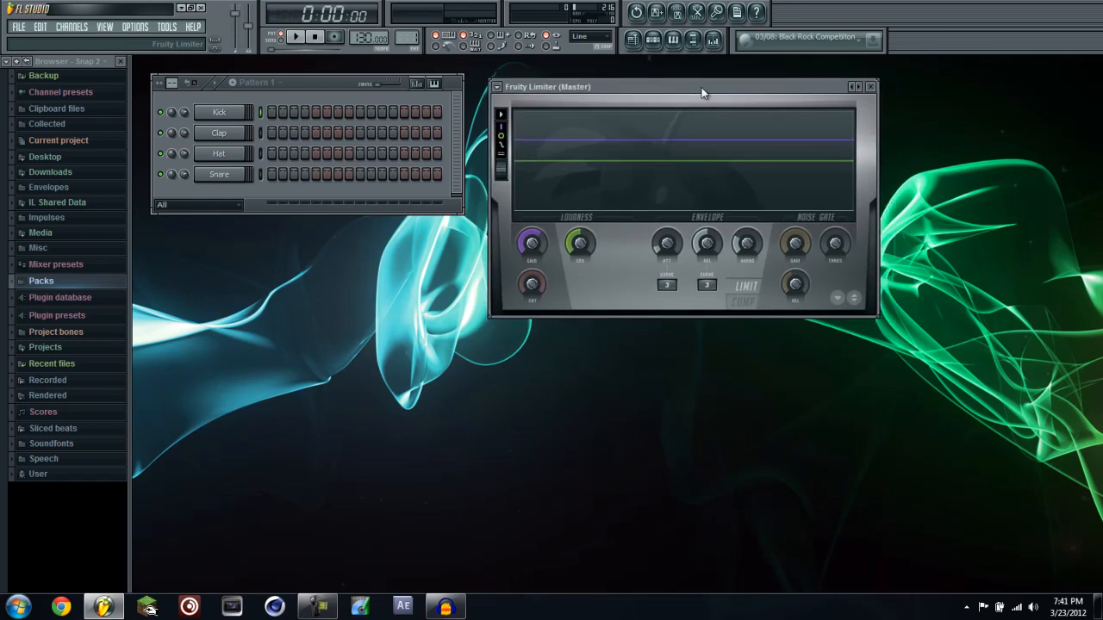
Close the Fruity Limiter window and try starting and stopping playback of the empty pattern
click(911, 116)
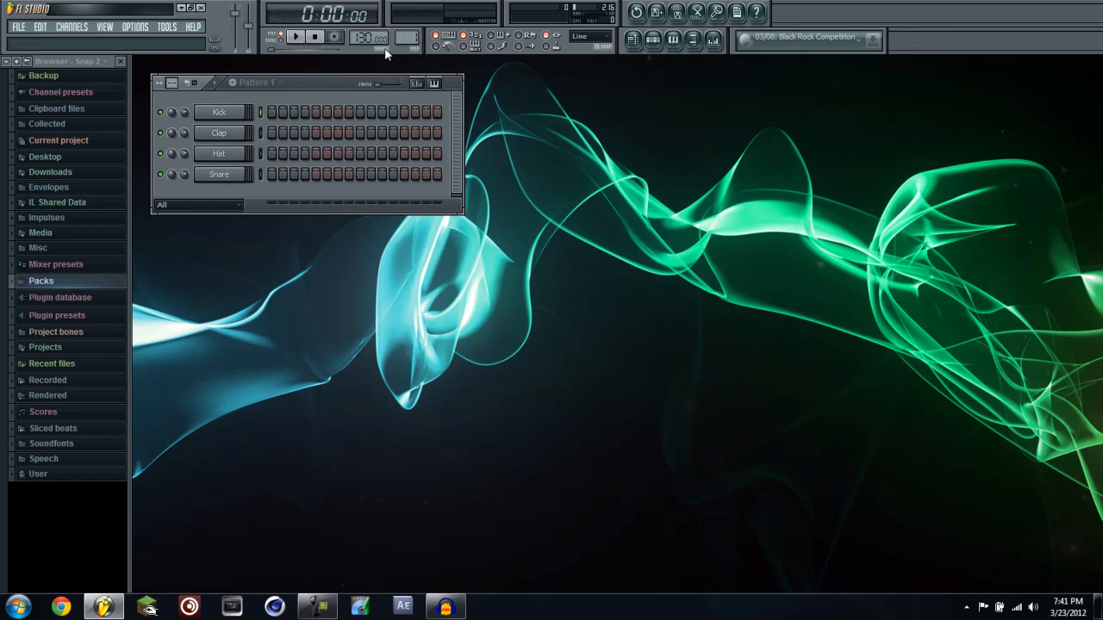
click(299, 39)
click(316, 38)
click(304, 42)
click(313, 42)
Set the project tempo to 133, switch to Pattern 2 and return to Pattern 1
mouse_move(369, 38)
mouse_down()
mouse_move(372, 583)
mouse_move(377, 31)
mouse_up()
drag(408, 37, 409, 30)
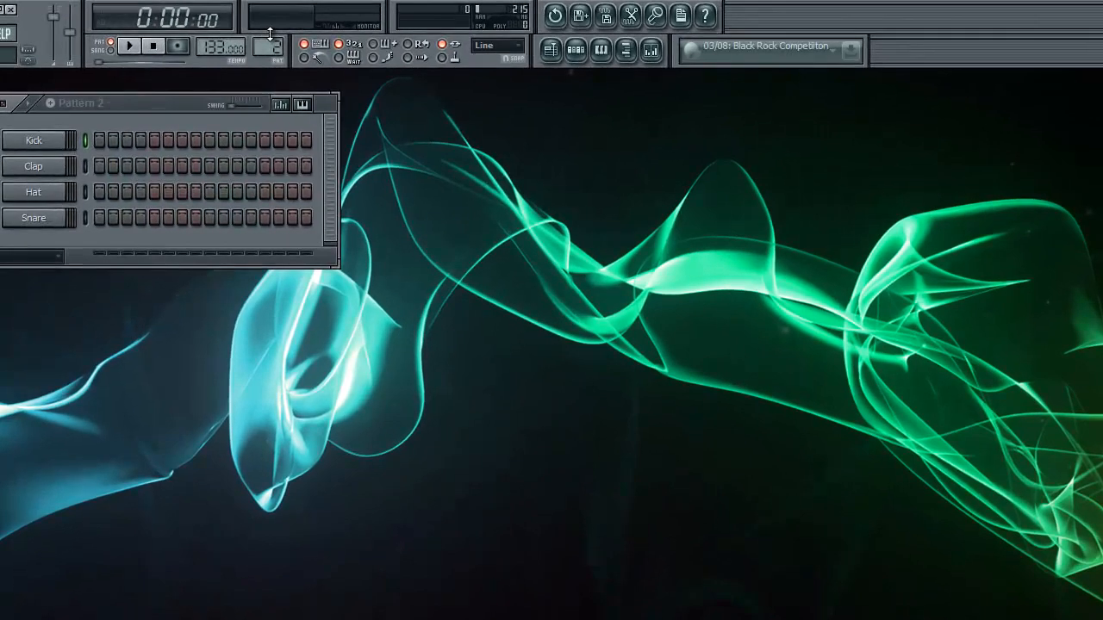
drag(285, 34, 284, 49)
click(90, 105)
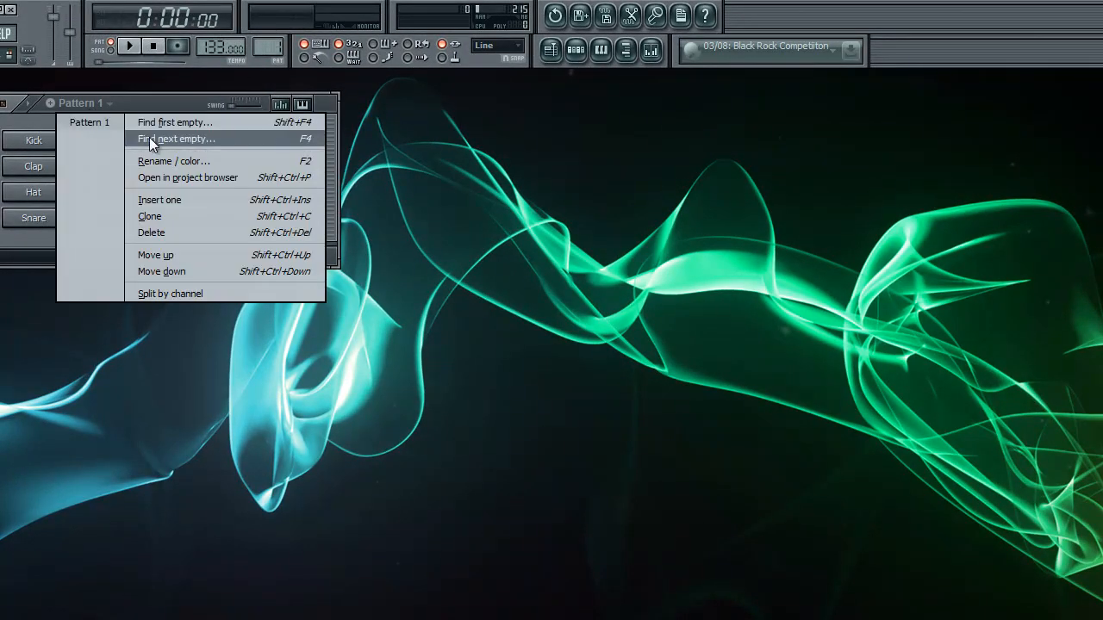
click(125, 96)
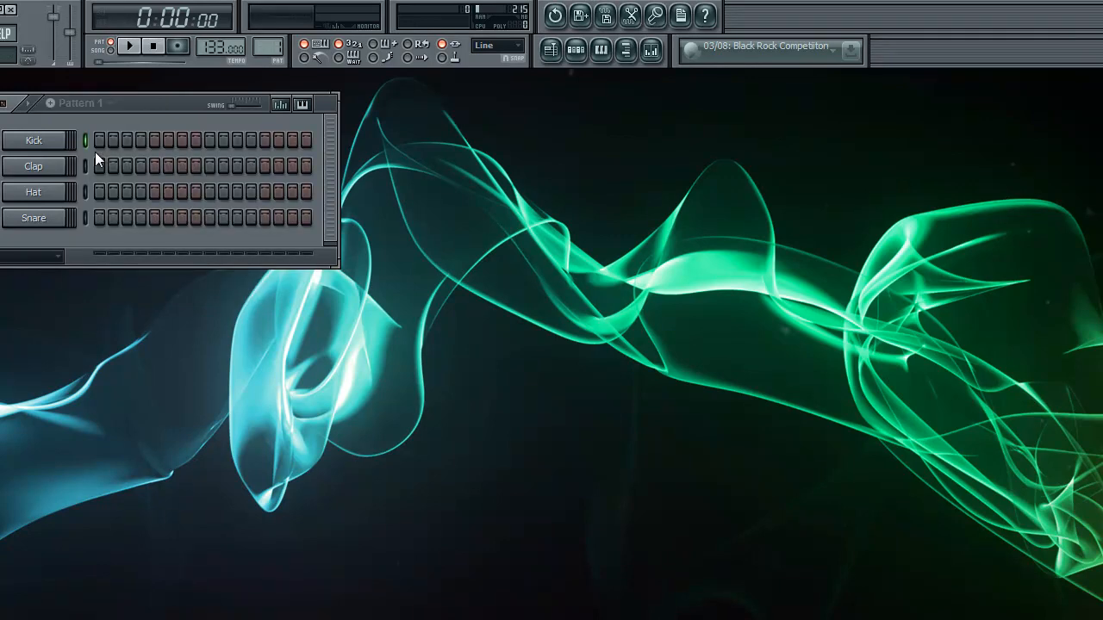
right_click(59, 145)
click(60, 145)
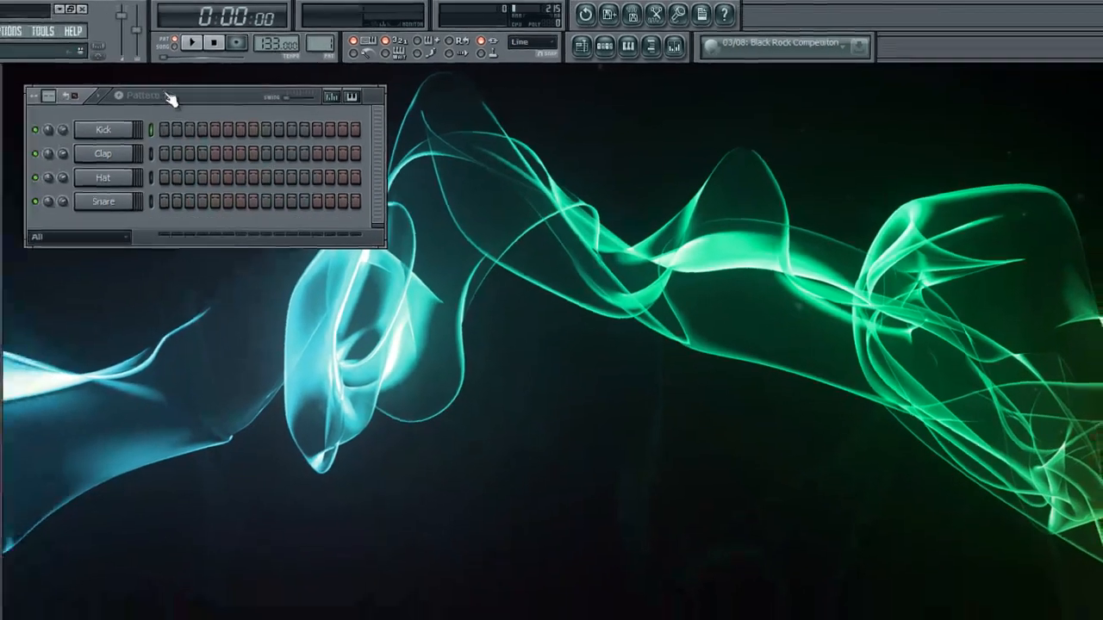
click(107, 102)
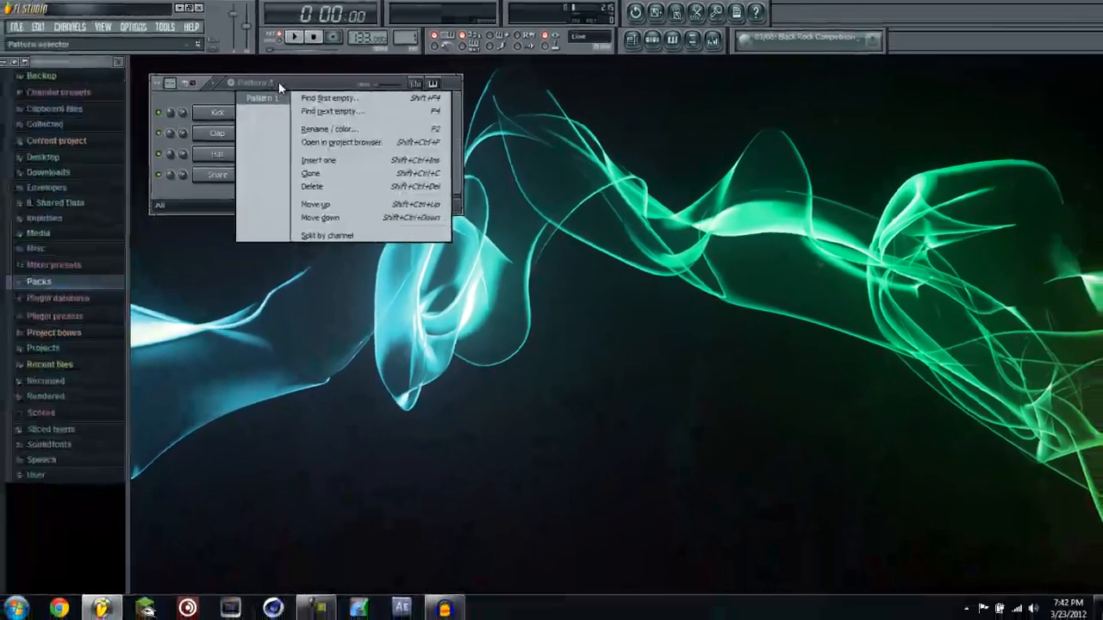
click(142, 98)
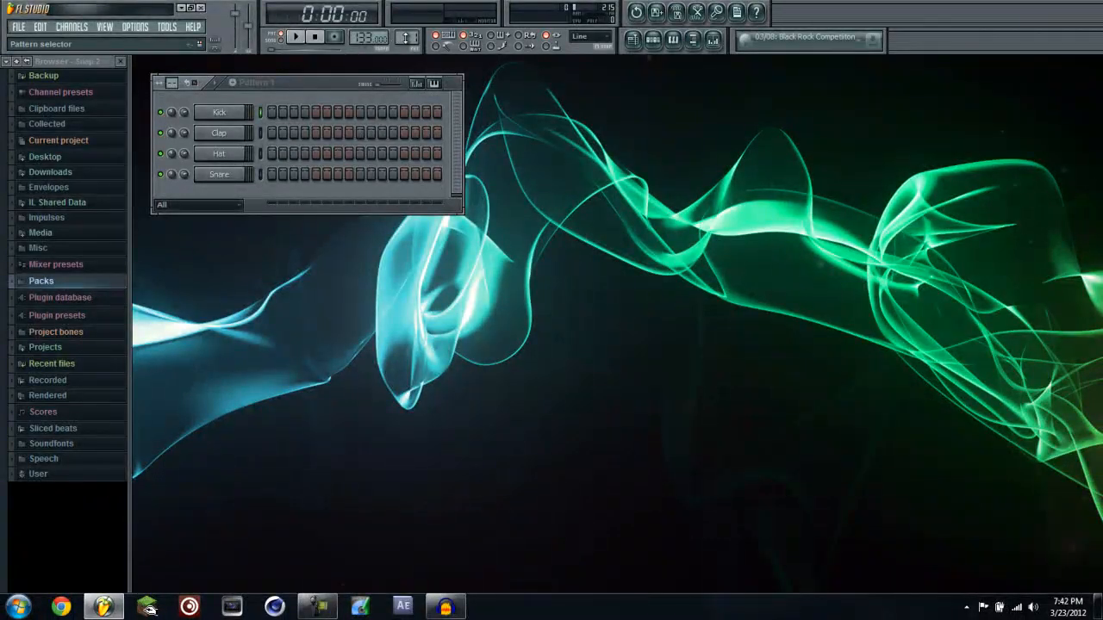
drag(405, 39, 406, 41)
click(260, 112)
Show the playlist window and shift the step sequencer slightly so it sits clear beside it
click(100, 28)
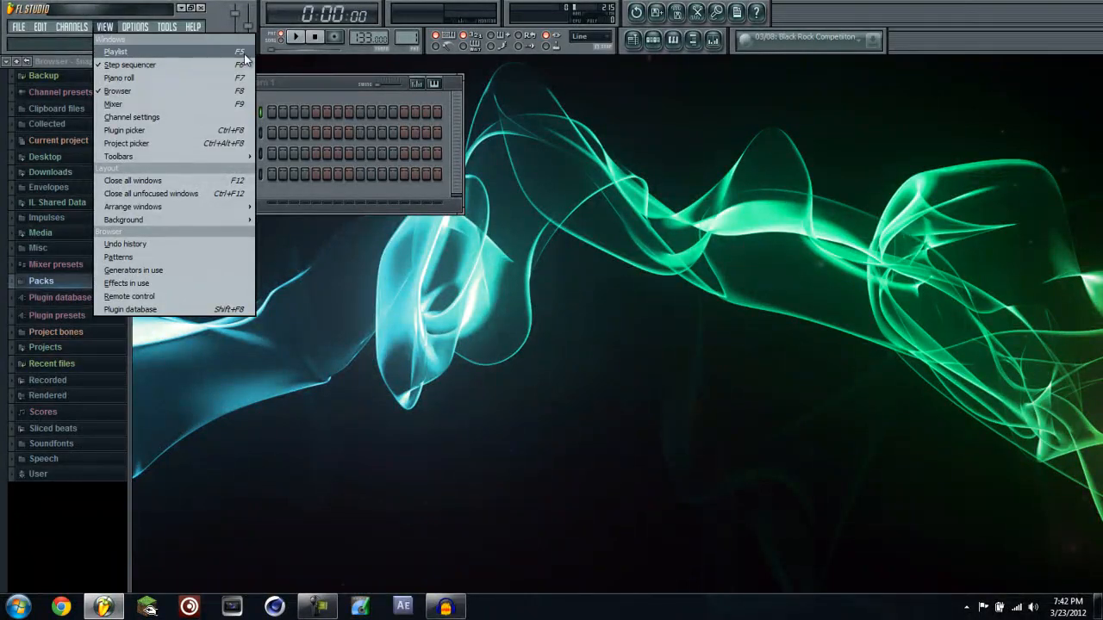
click(299, 82)
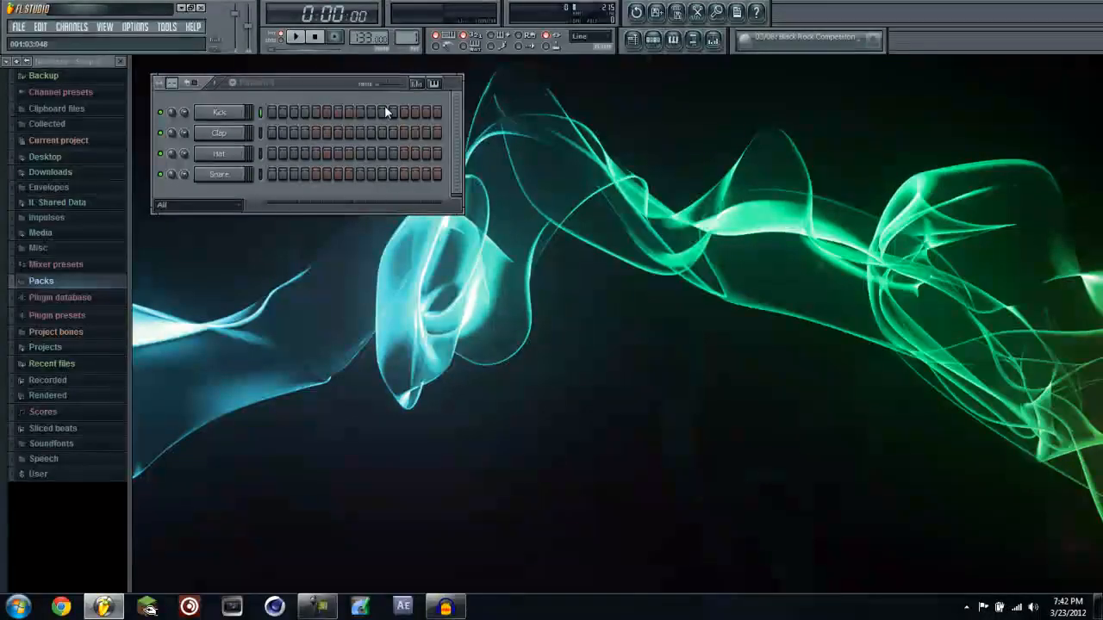
key(F5)
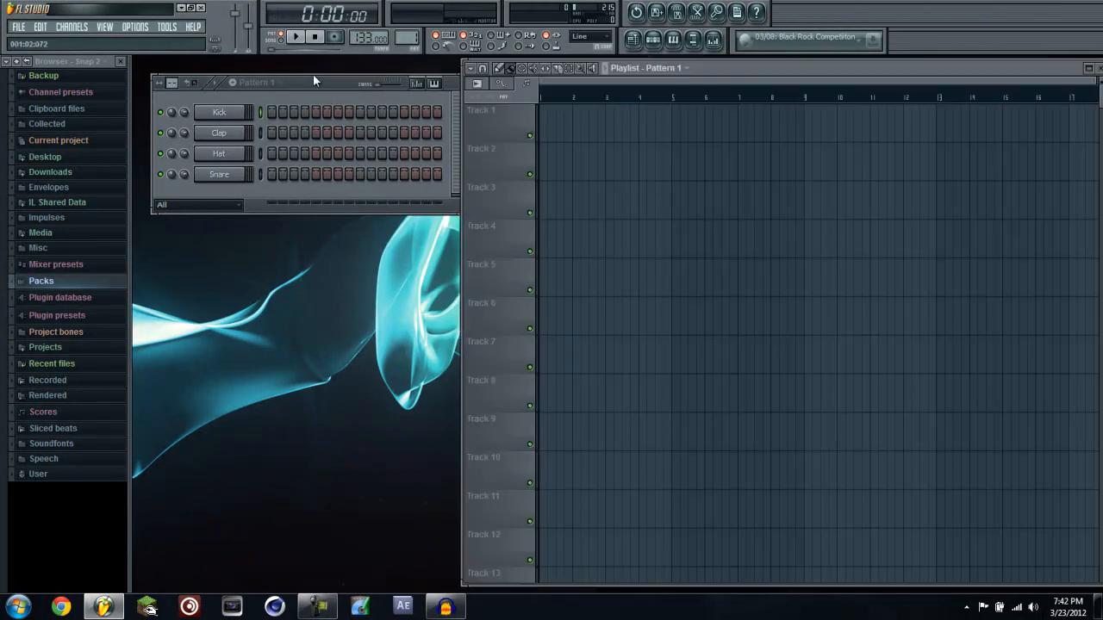
drag(314, 80, 306, 77)
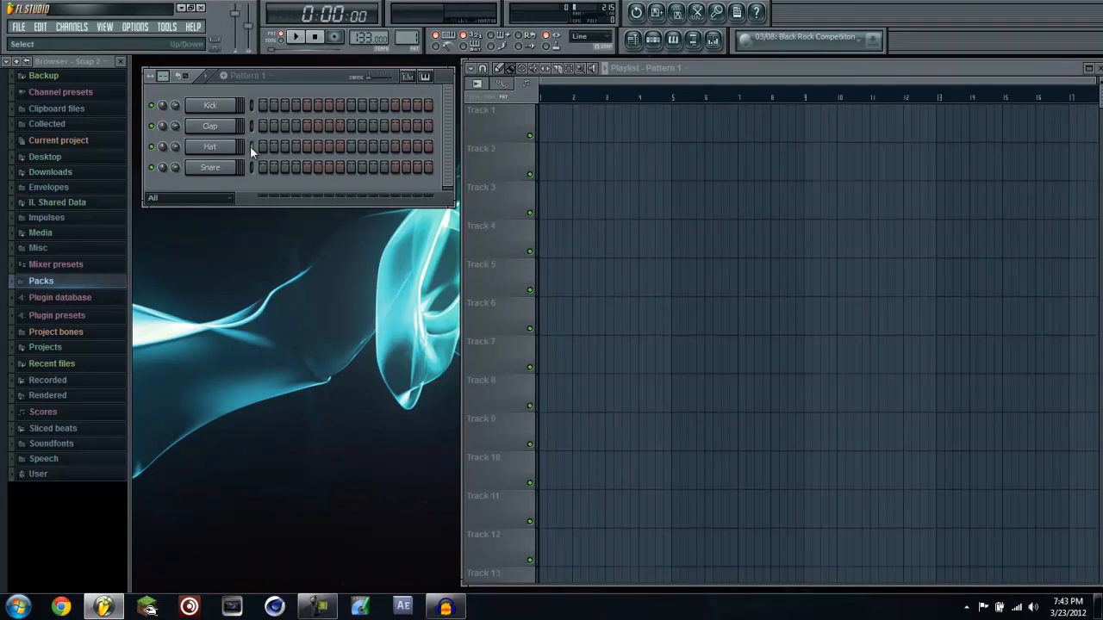
right_click(223, 107)
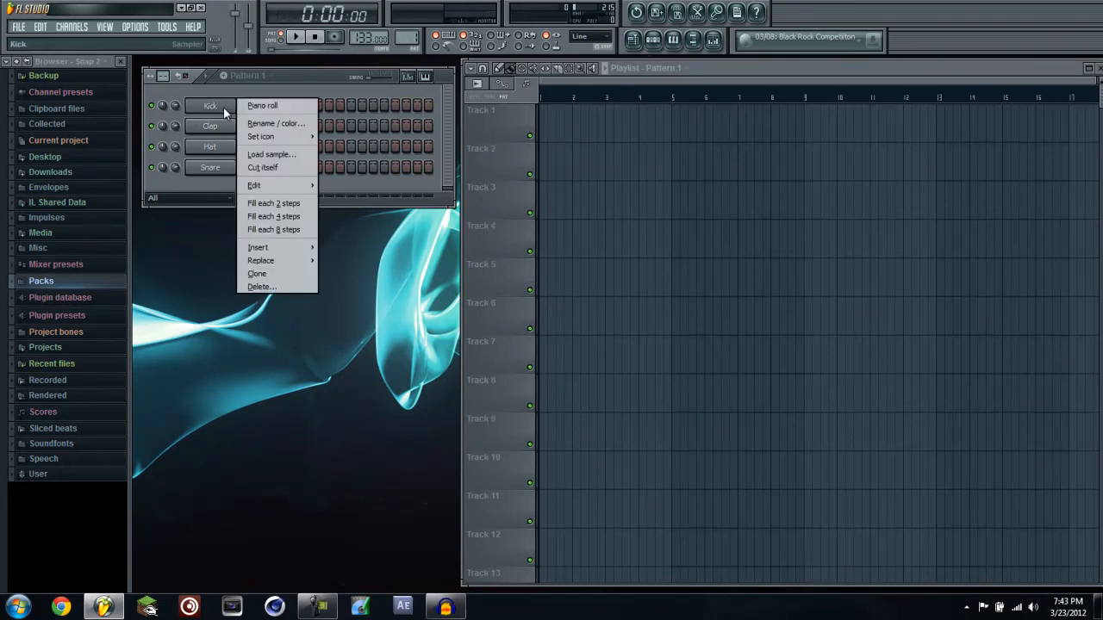
click(227, 110)
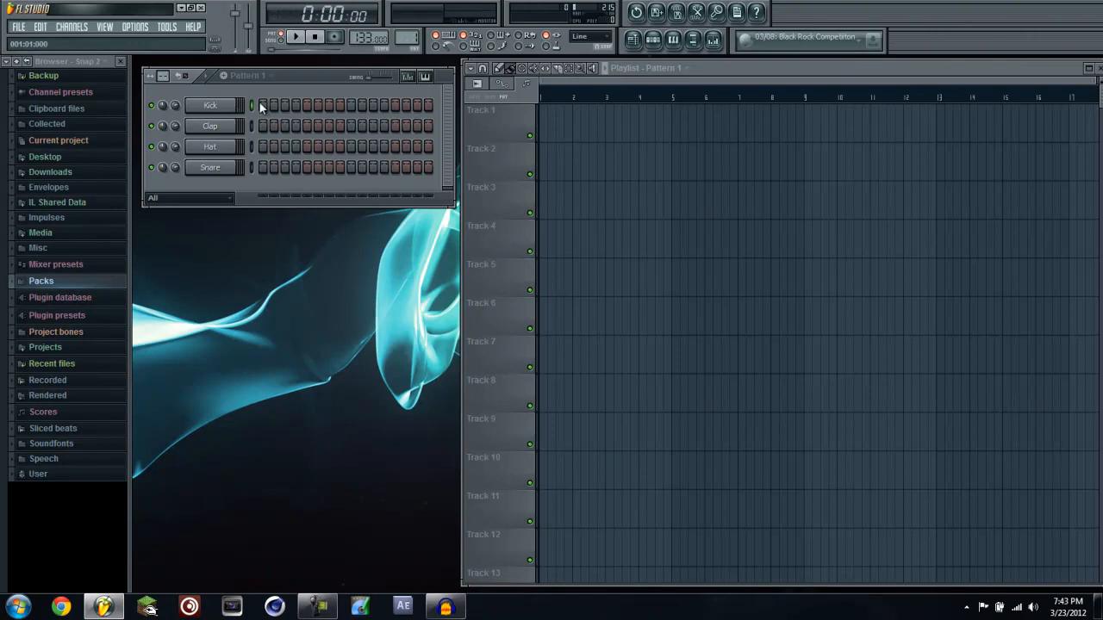
click(262, 105)
right_click(231, 107)
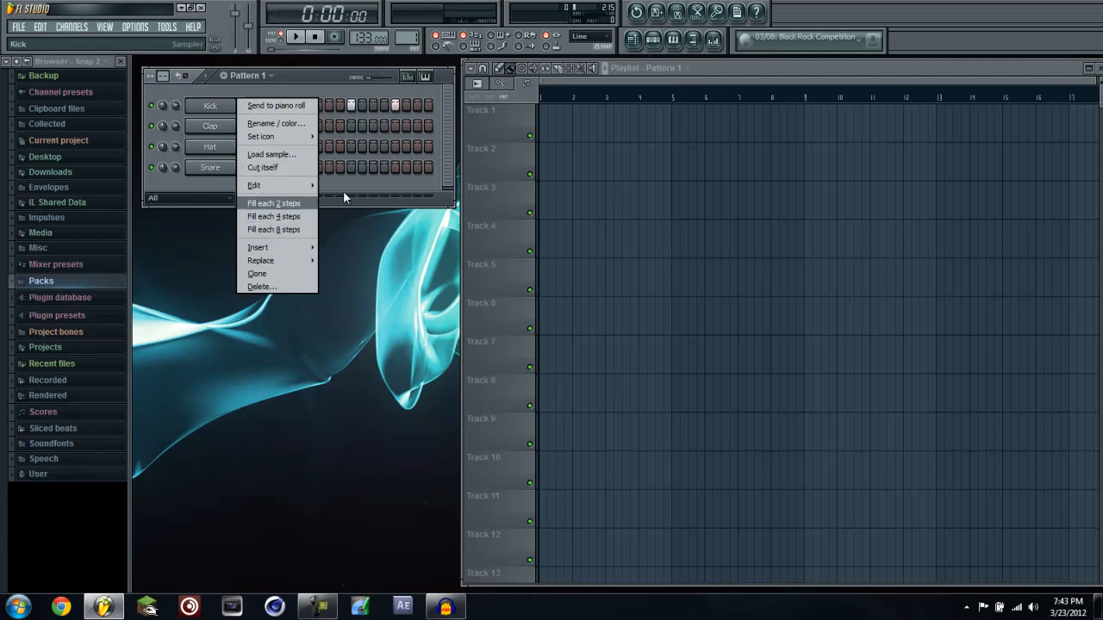
click(380, 93)
right_click(396, 106)
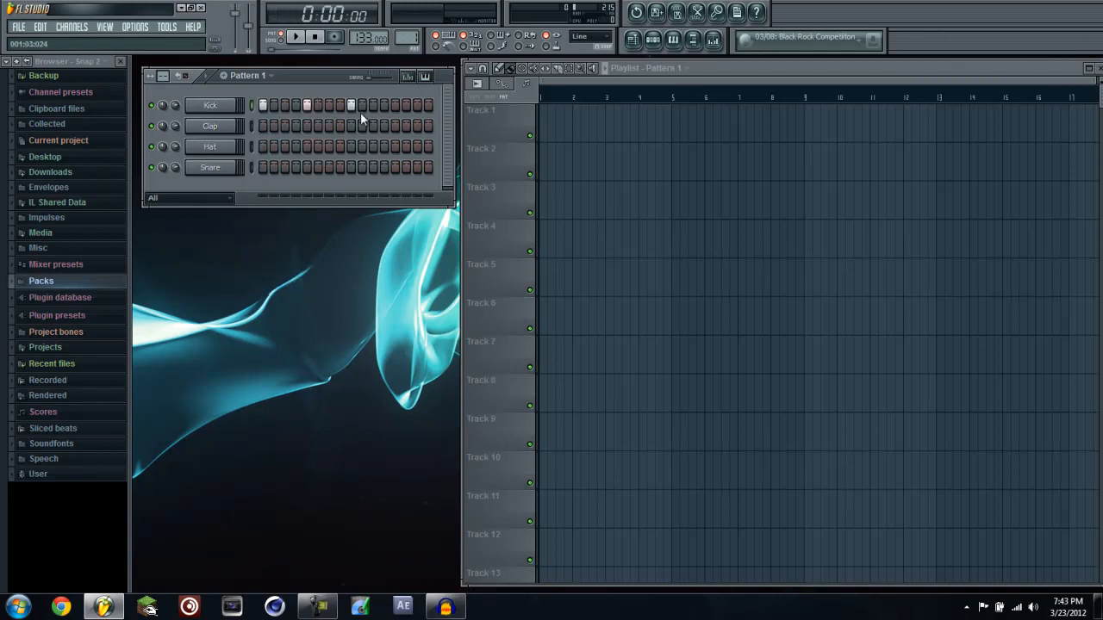
right_click(307, 106)
right_click(263, 105)
Fill each 4 steps of the Kick channel in Pattern 1 and play the beat briefly
right_click(242, 105)
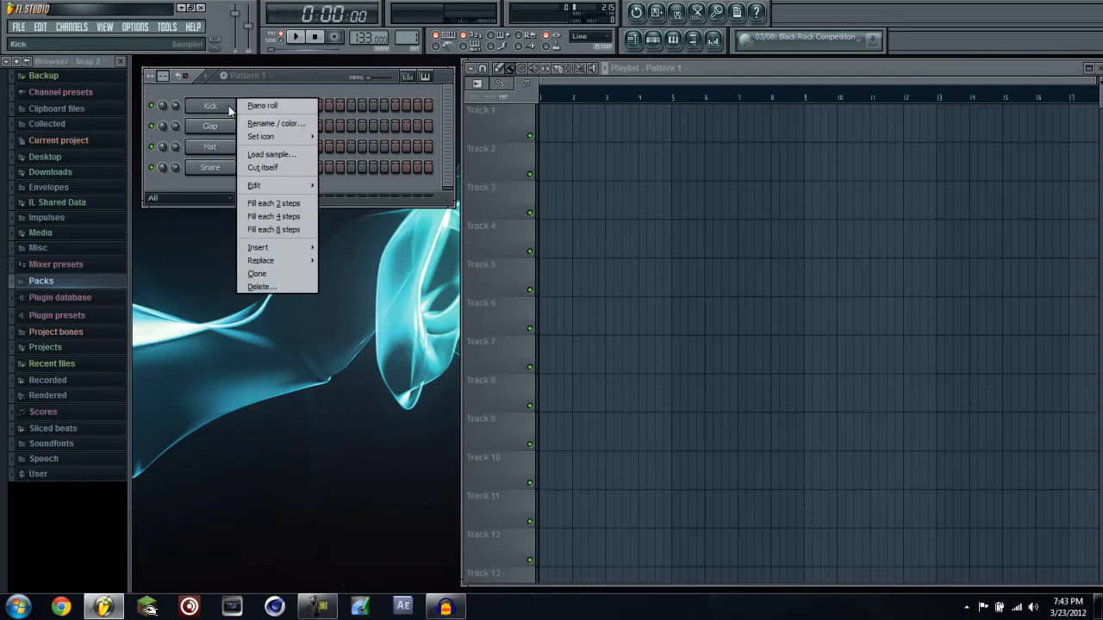
click(304, 217)
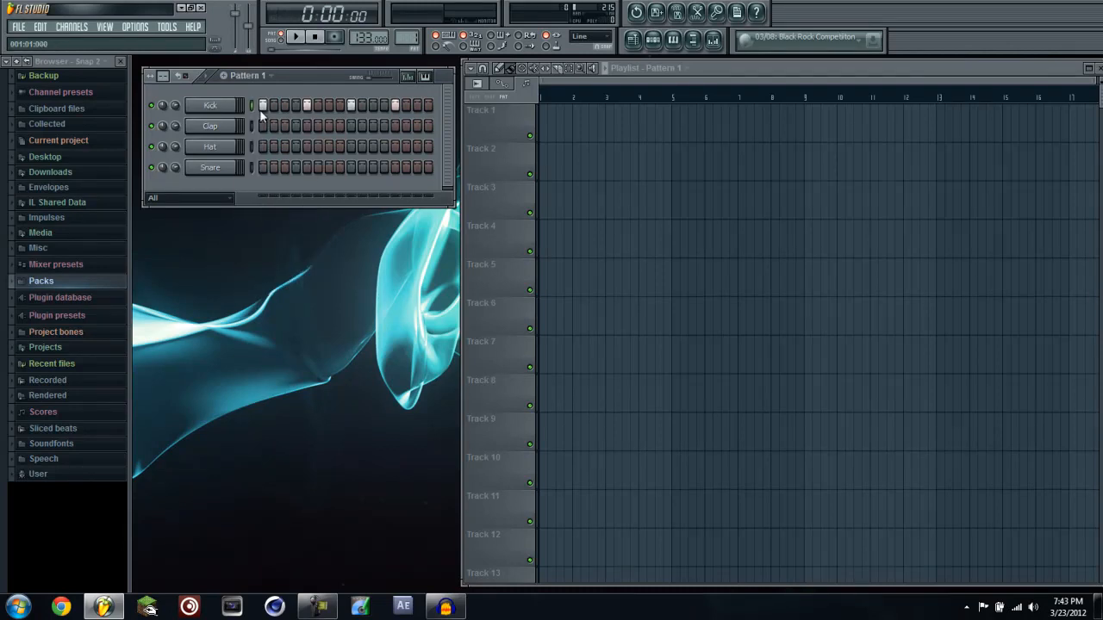
click(294, 37)
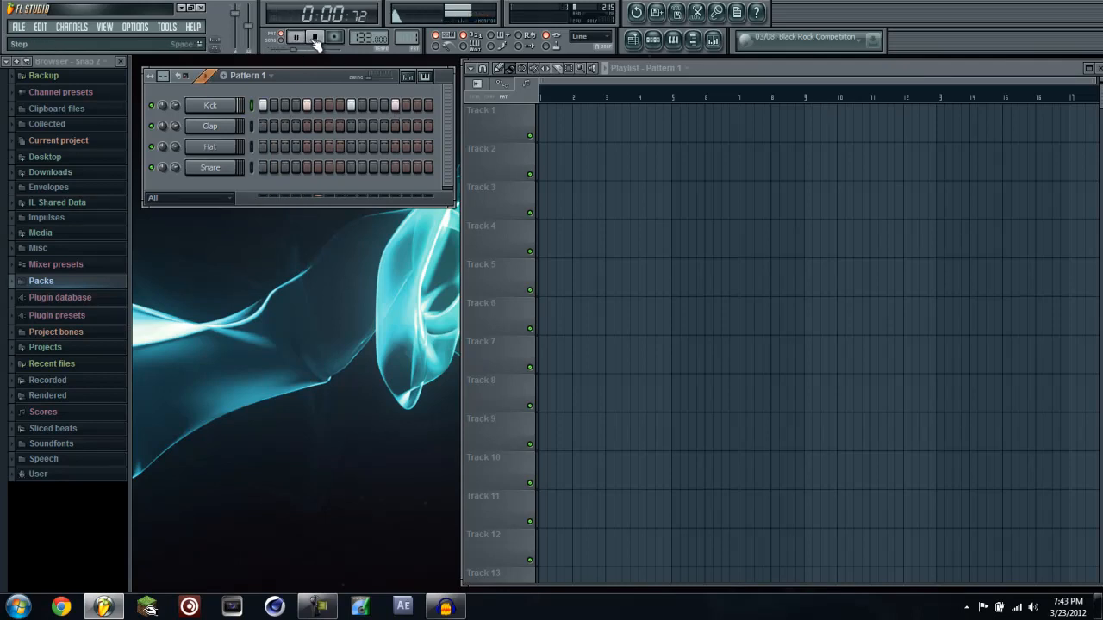
click(315, 40)
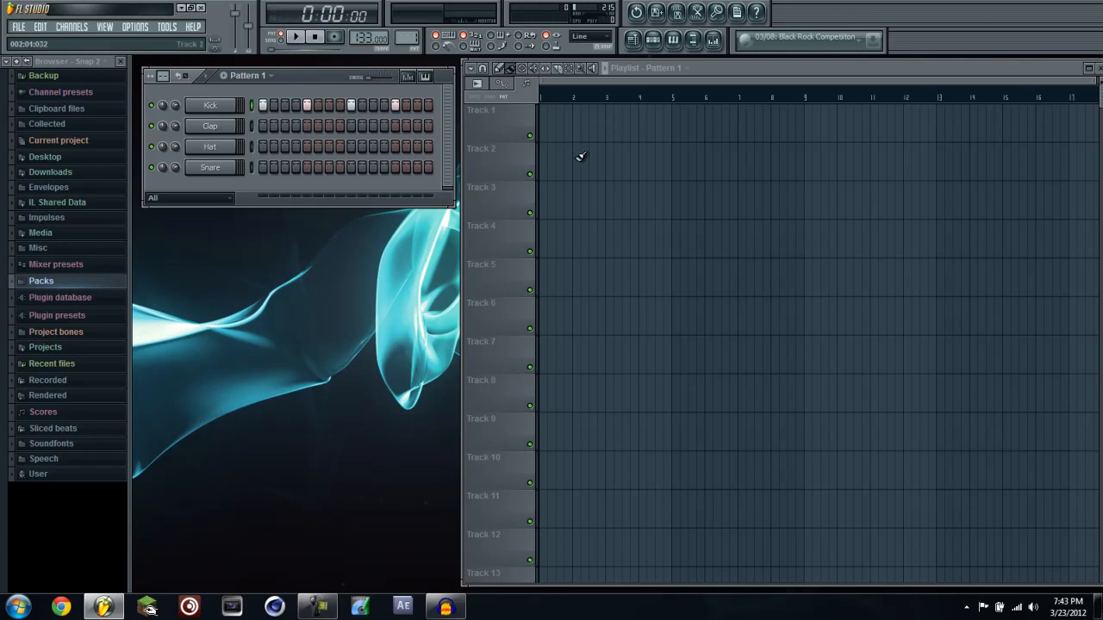
Choose Pattern 1 as the clip source for the playlist
click(666, 68)
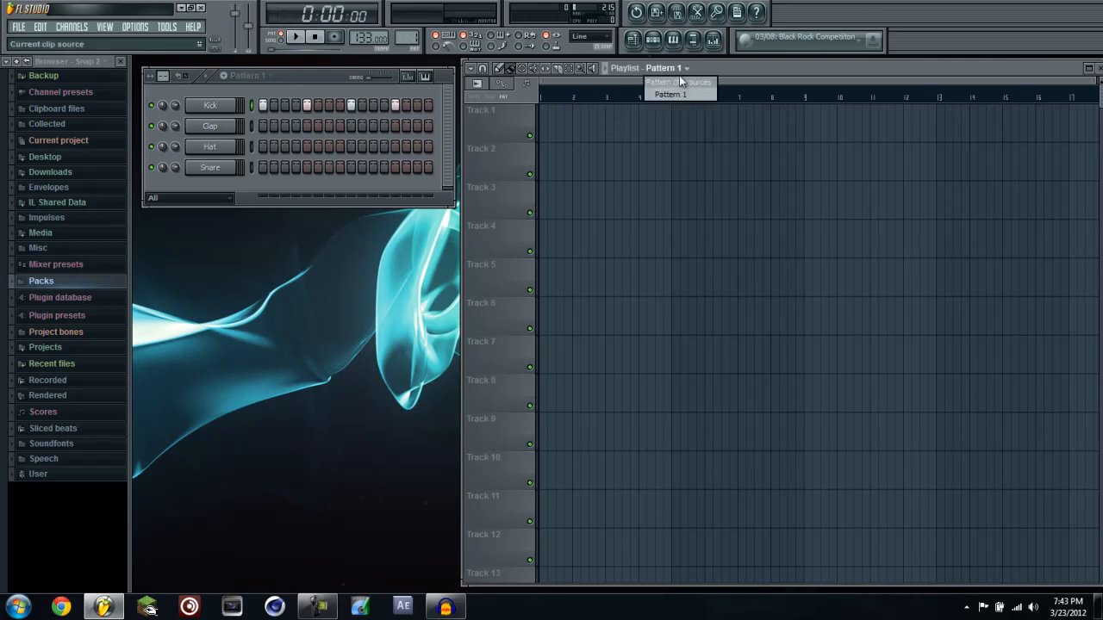
click(684, 70)
click(684, 70)
click(664, 73)
click(668, 68)
click(664, 95)
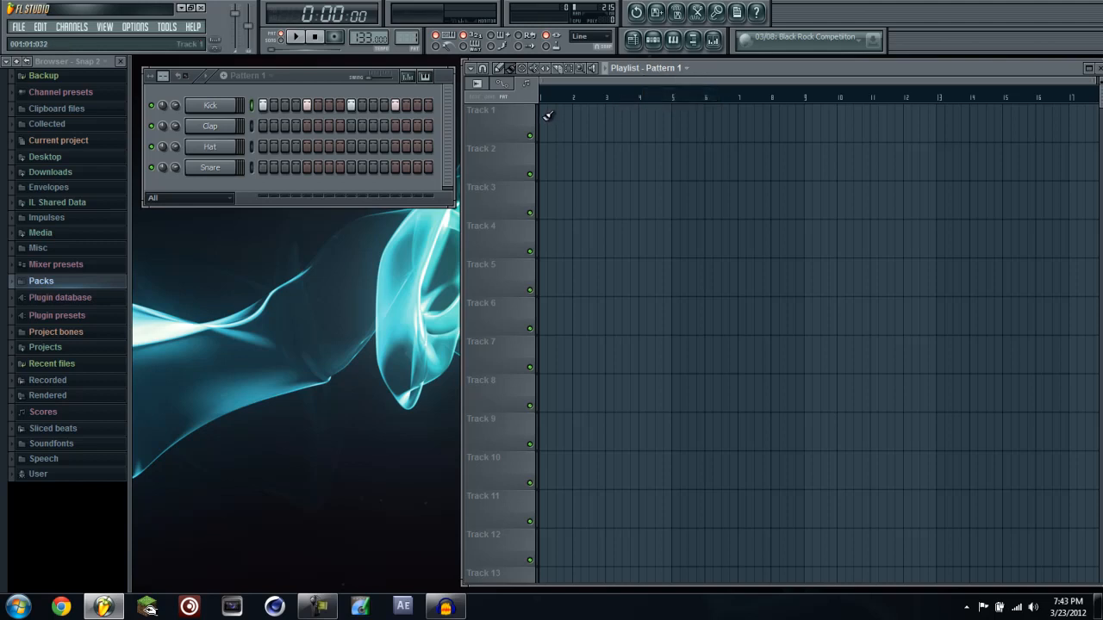
mouse_move(548, 125)
mouse_down()
mouse_move(790, 123)
mouse_move(660, 132)
mouse_up()
click(650, 129)
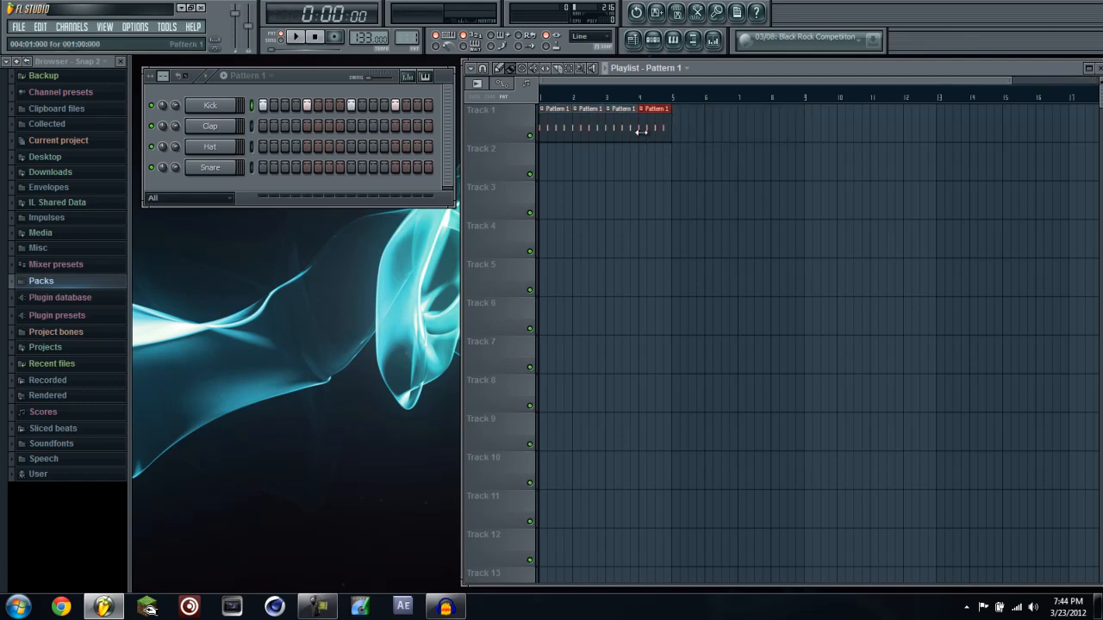
right_click(542, 140)
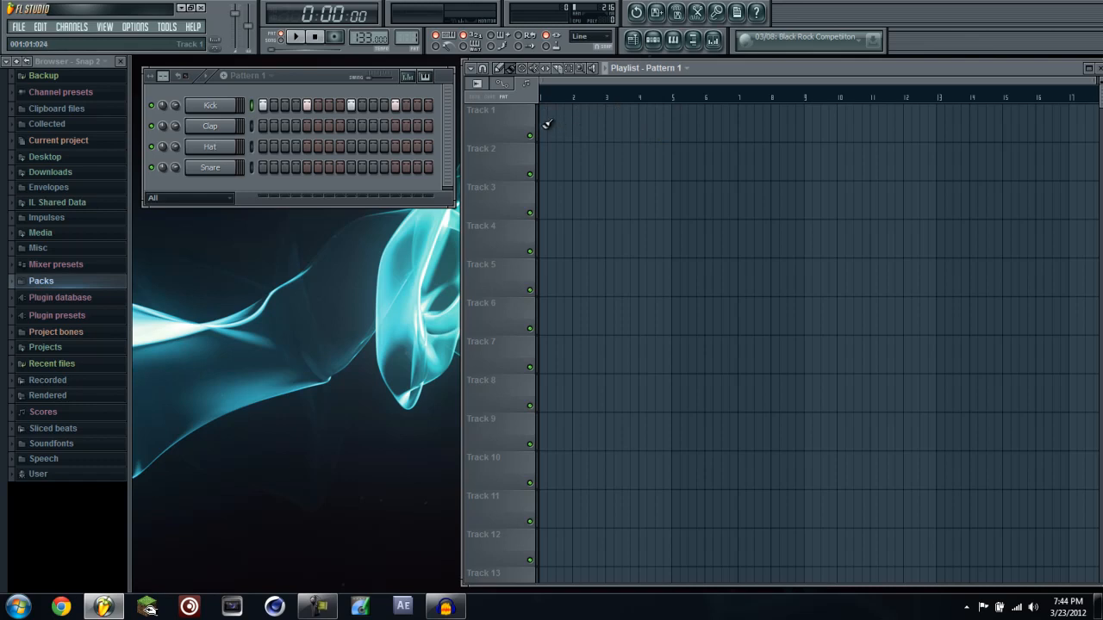
mouse_move(548, 123)
mouse_down()
mouse_move(643, 130)
mouse_move(639, 138)
mouse_up()
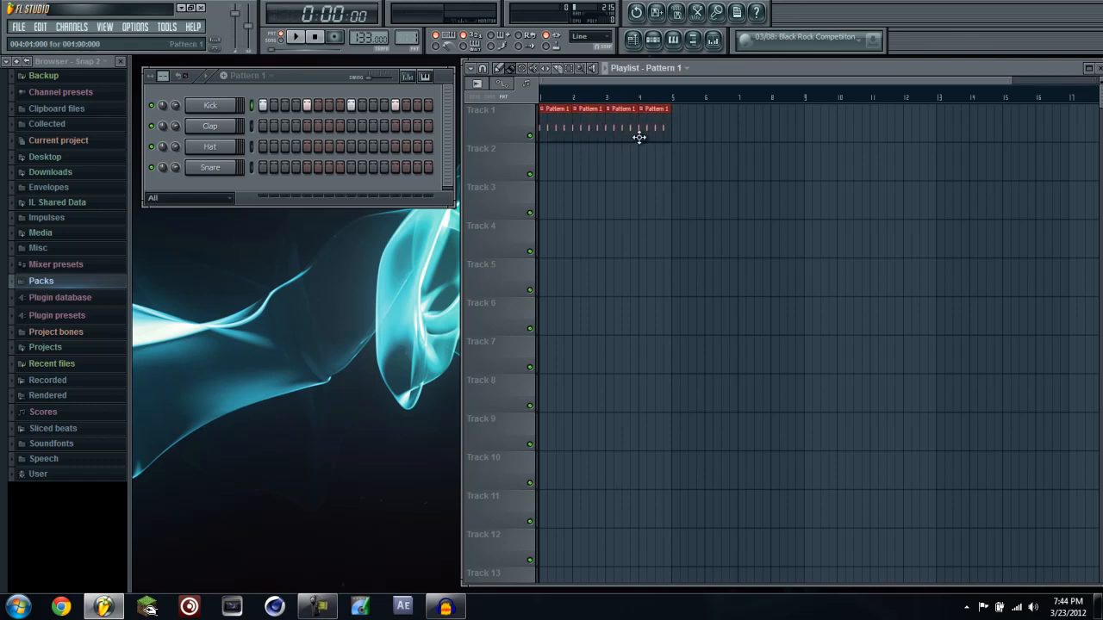
right_click(668, 129)
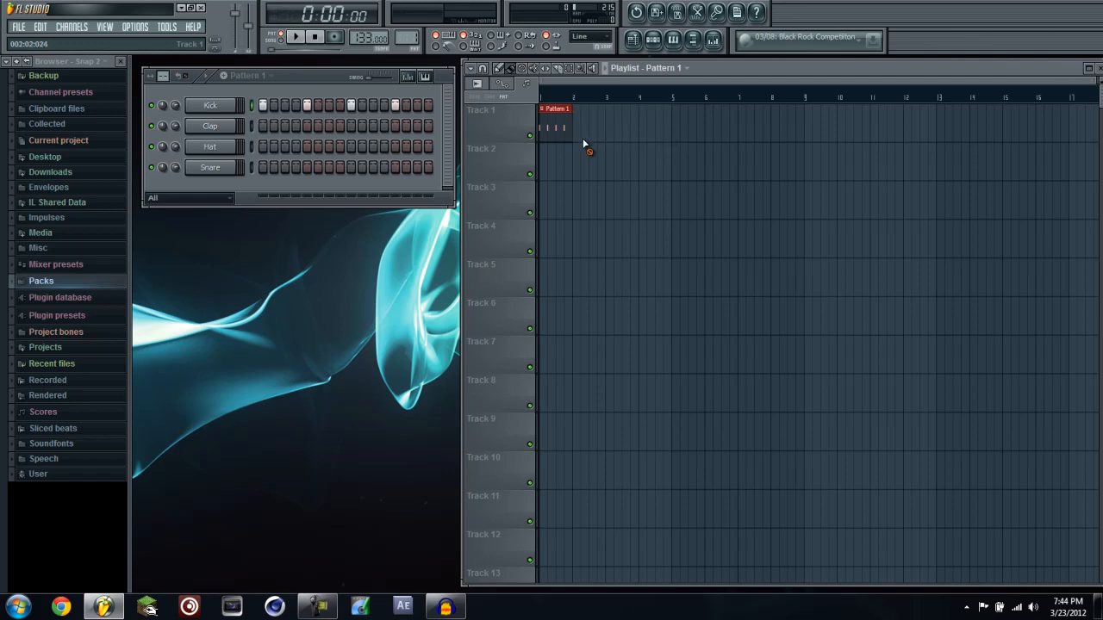
Paint four consecutive Pattern 1 clips on Track 1 of the playlist, covering bars 1 to 4
click(545, 131)
drag(546, 131, 652, 128)
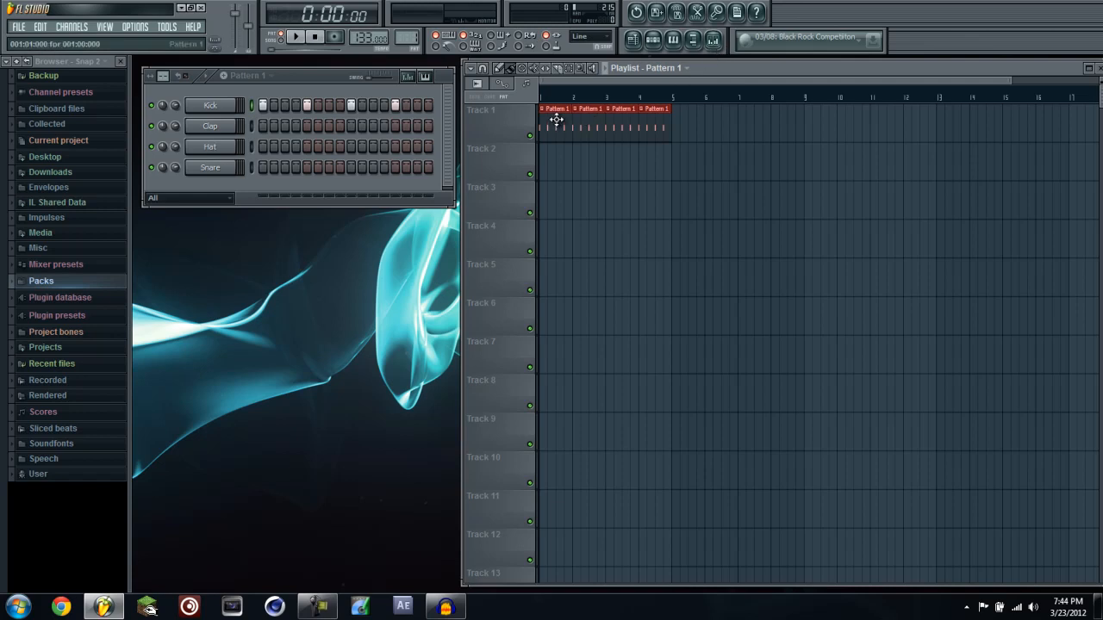
click(576, 160)
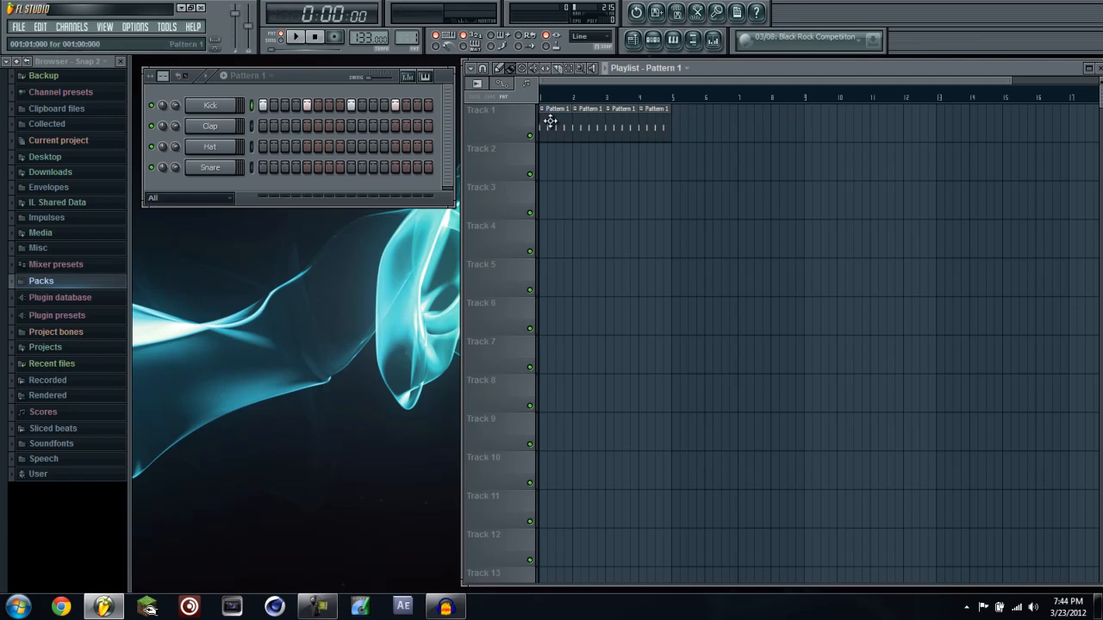
Duplicate the four Pattern 1 clips along Track 1 so the copies fill bars 5 to 8
drag(550, 121, 663, 140)
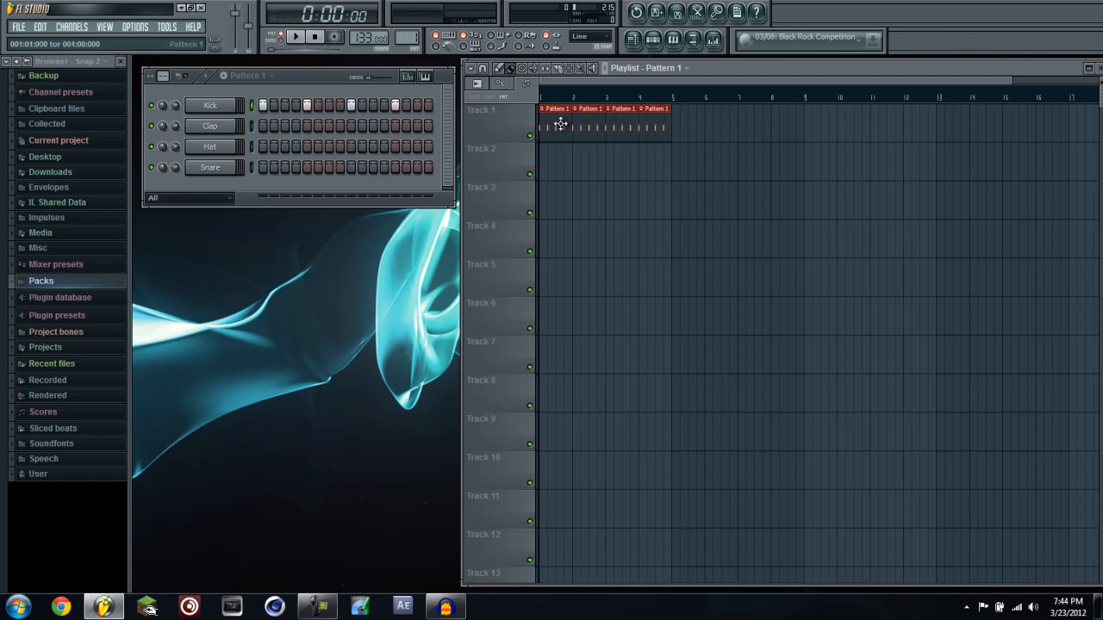
drag(560, 124, 700, 137)
click(694, 176)
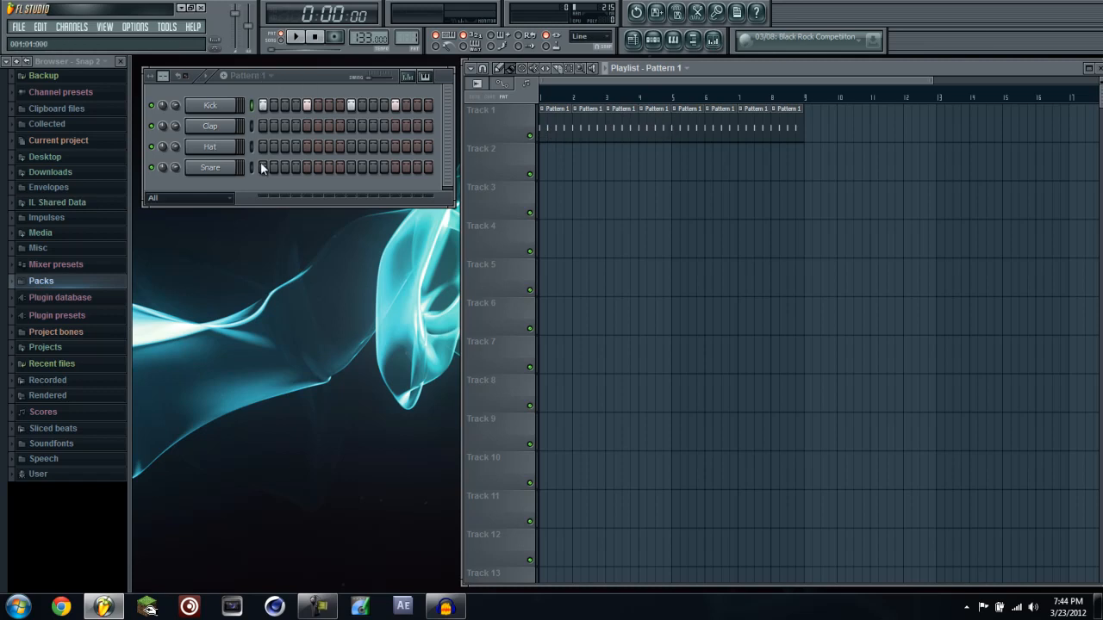
Create Pattern 2 from the first empty pattern and fill each 4 steps of its Snare channel
click(264, 79)
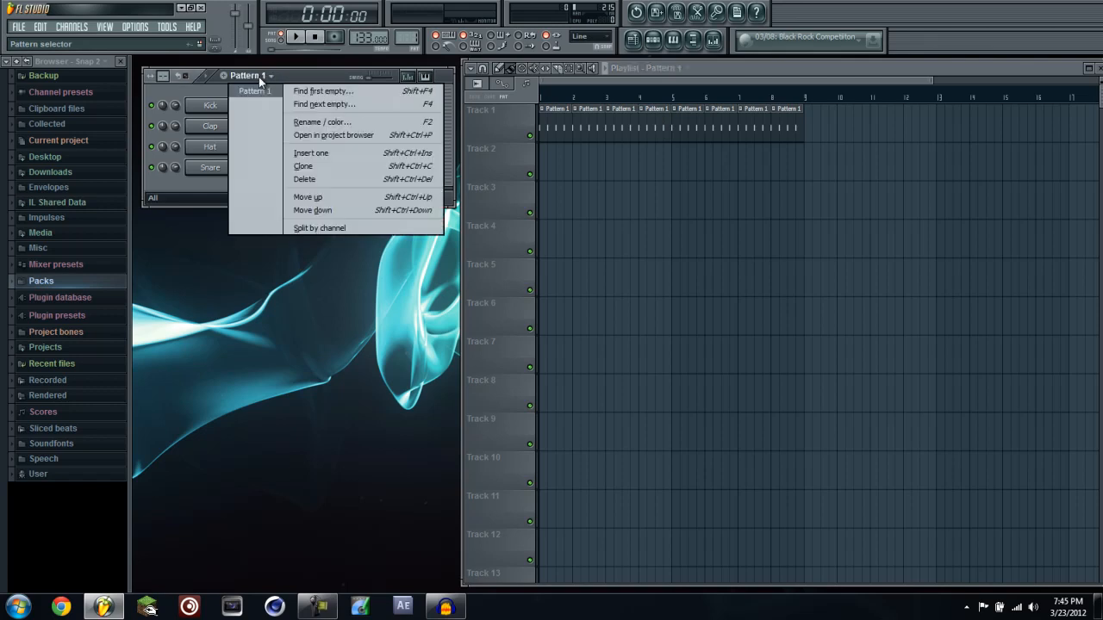
click(312, 93)
key(Return)
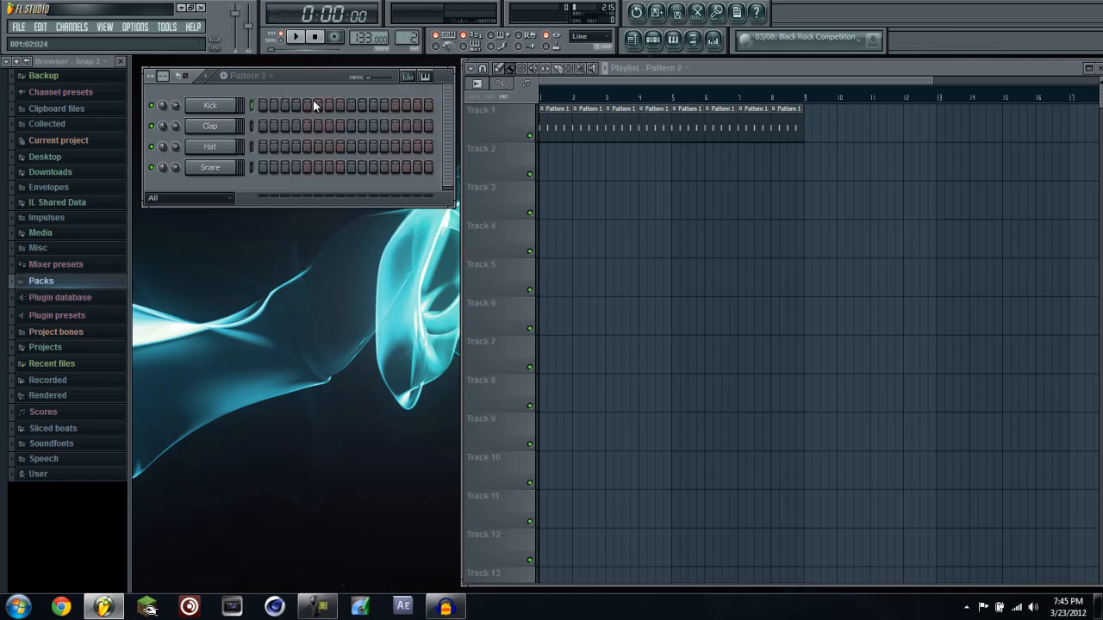
right_click(235, 164)
click(270, 278)
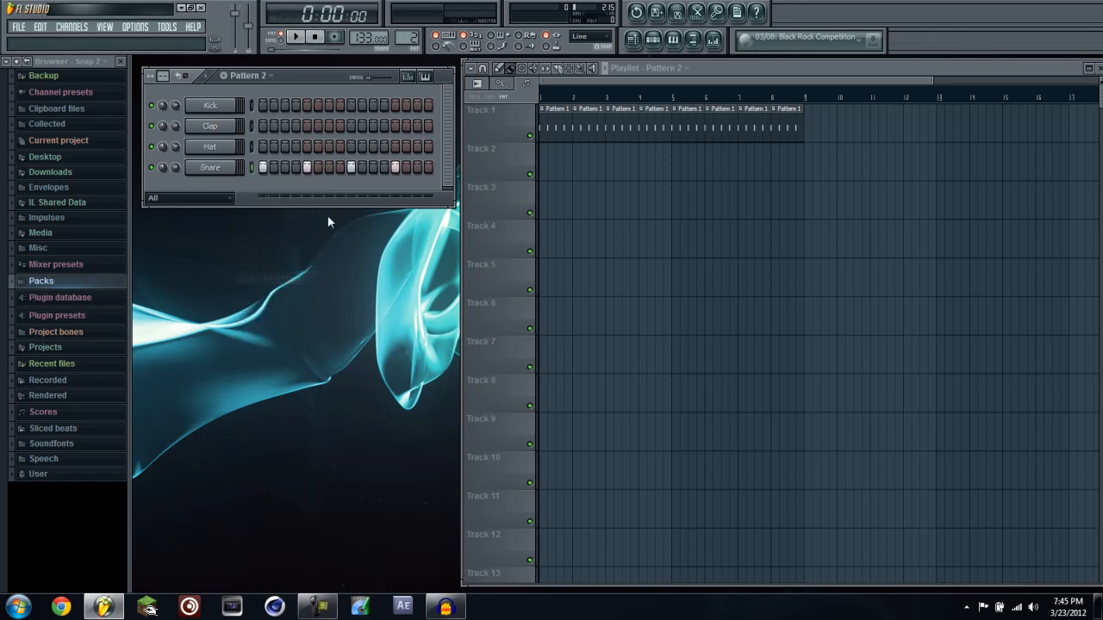
Open the mixer, select the Kick channel in the step sequencer and select the Insert 1 mixer track
click(712, 39)
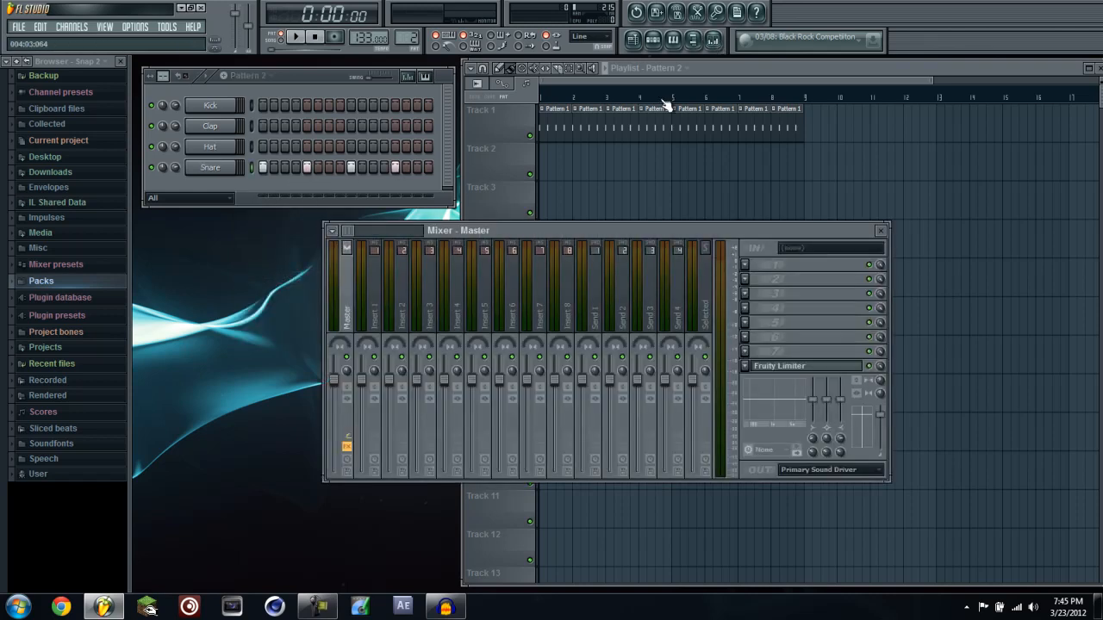
click(714, 41)
click(714, 40)
click(253, 107)
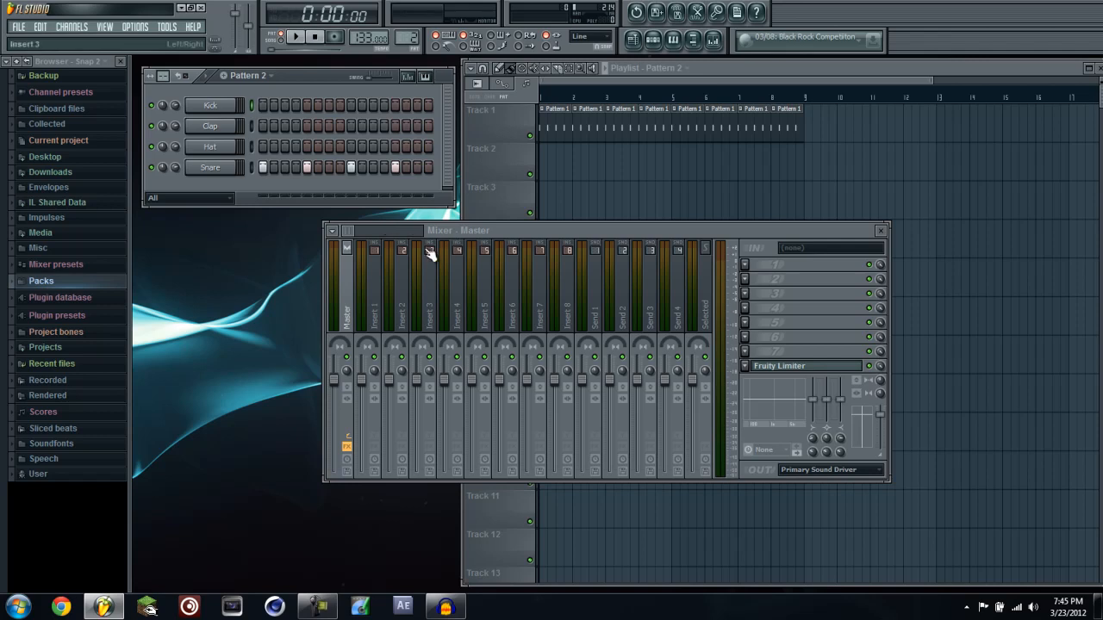
click(376, 284)
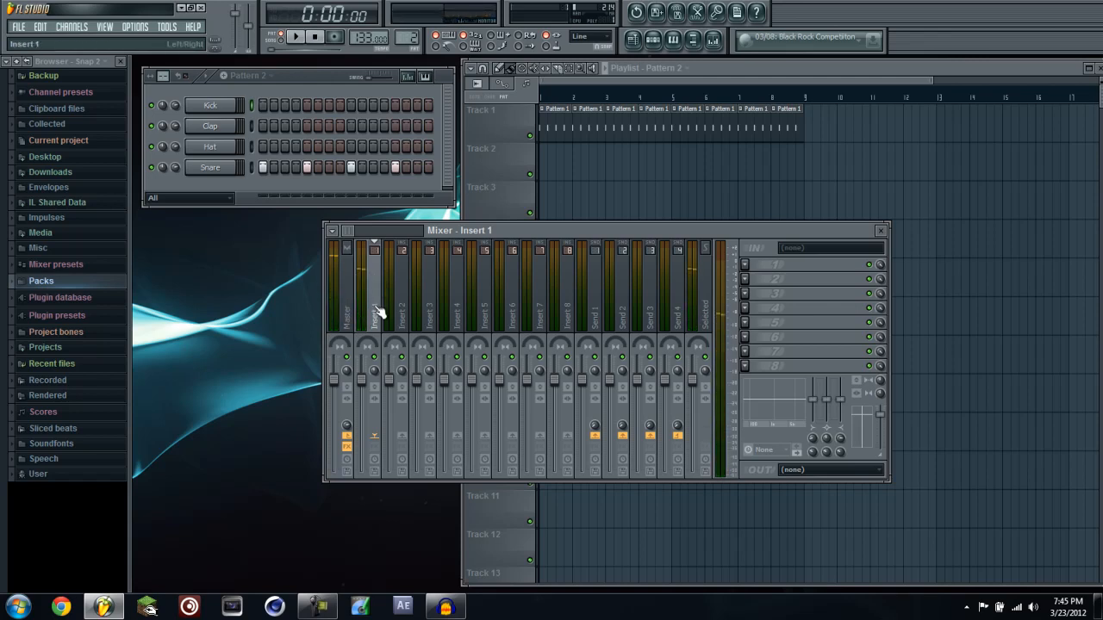
Link the selected Kick channel to the Insert 1 mixer track
click(252, 170)
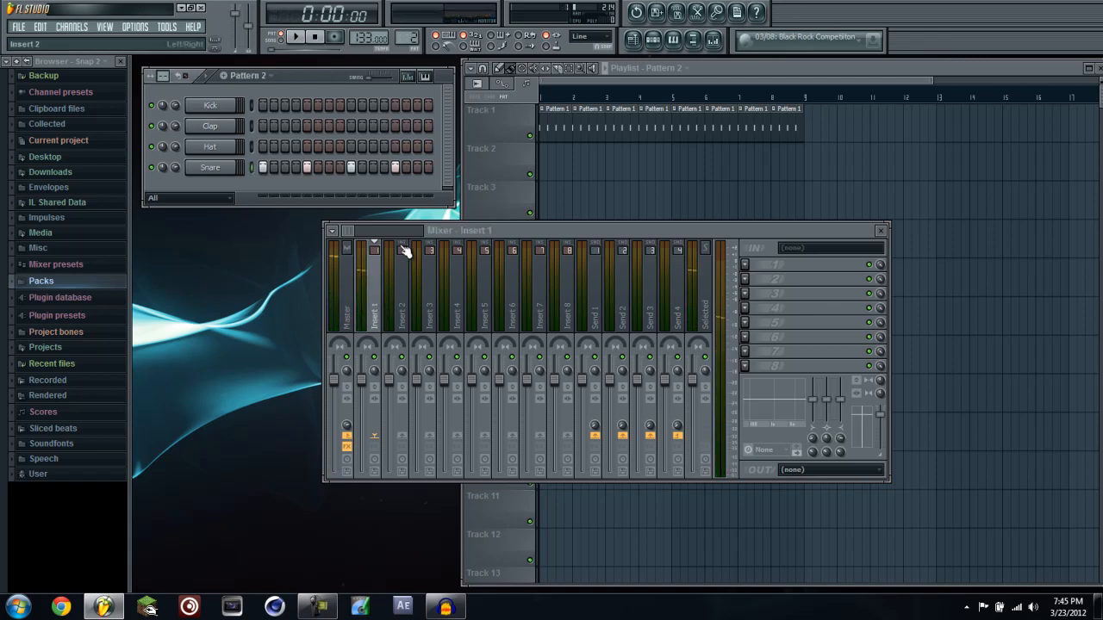
key(z)
key(z)
right_click(367, 273)
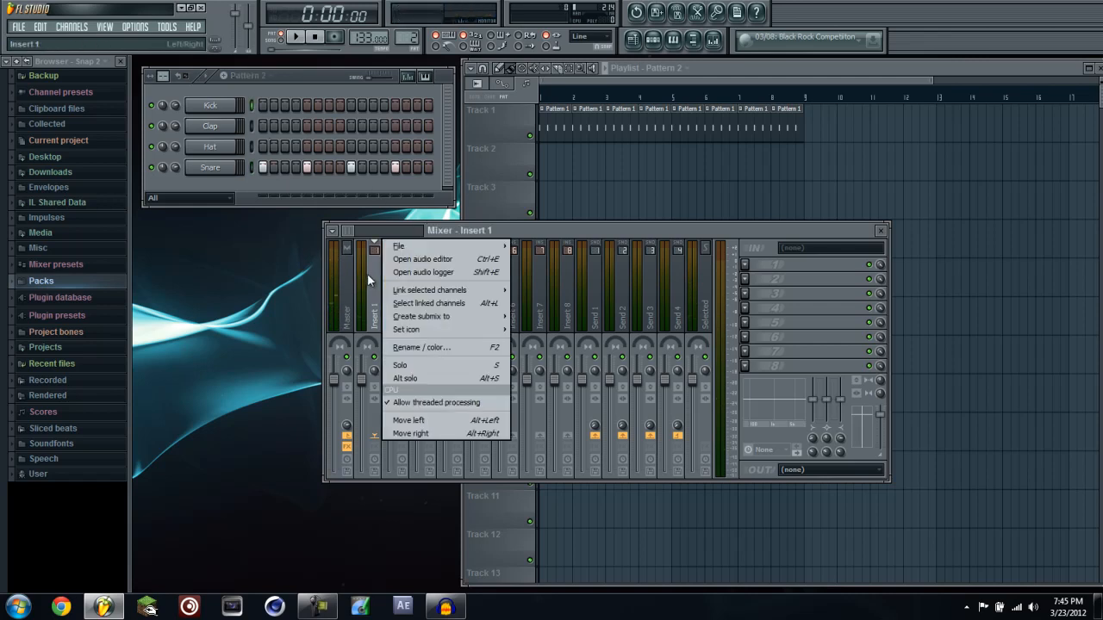
mouse_move(498, 293)
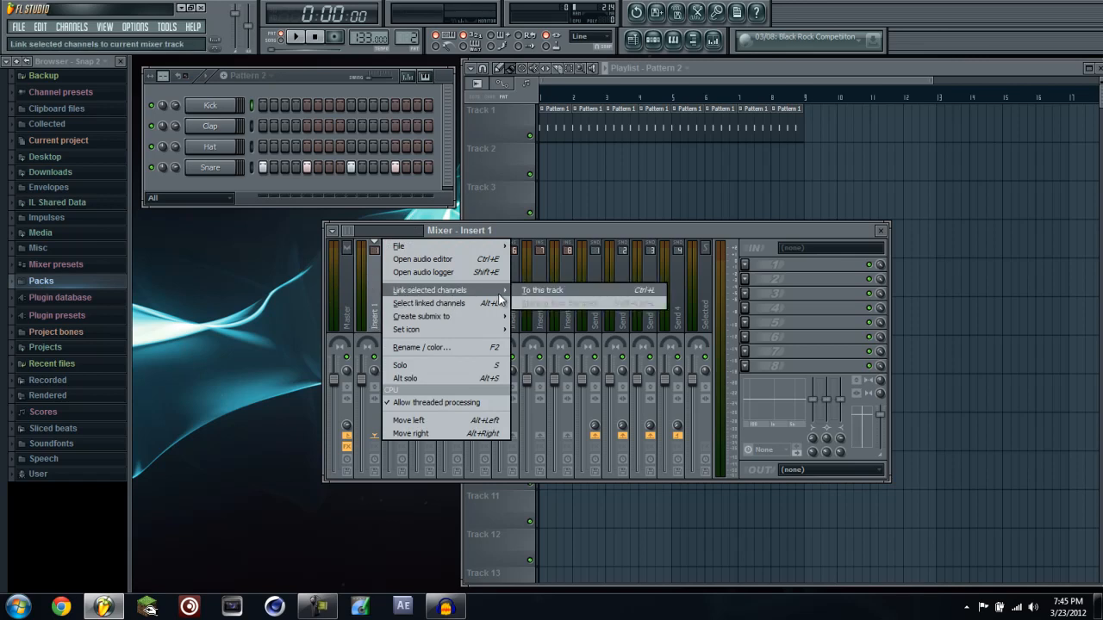
click(531, 292)
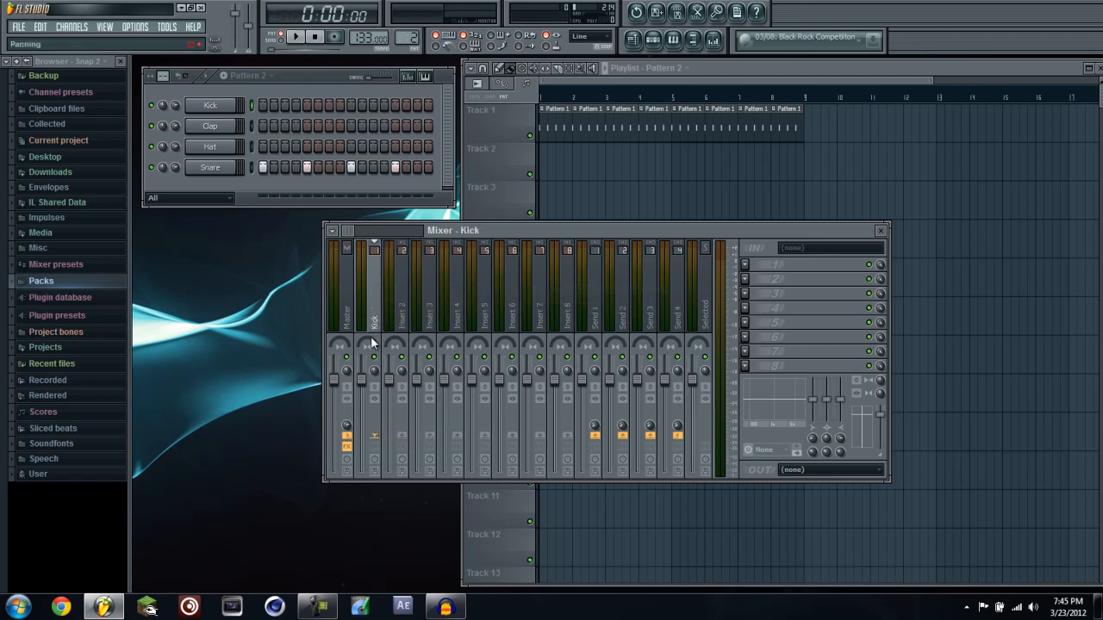
Link the Snare channel to the Insert 2 mixer track and reselect the Kick mixer track
click(249, 171)
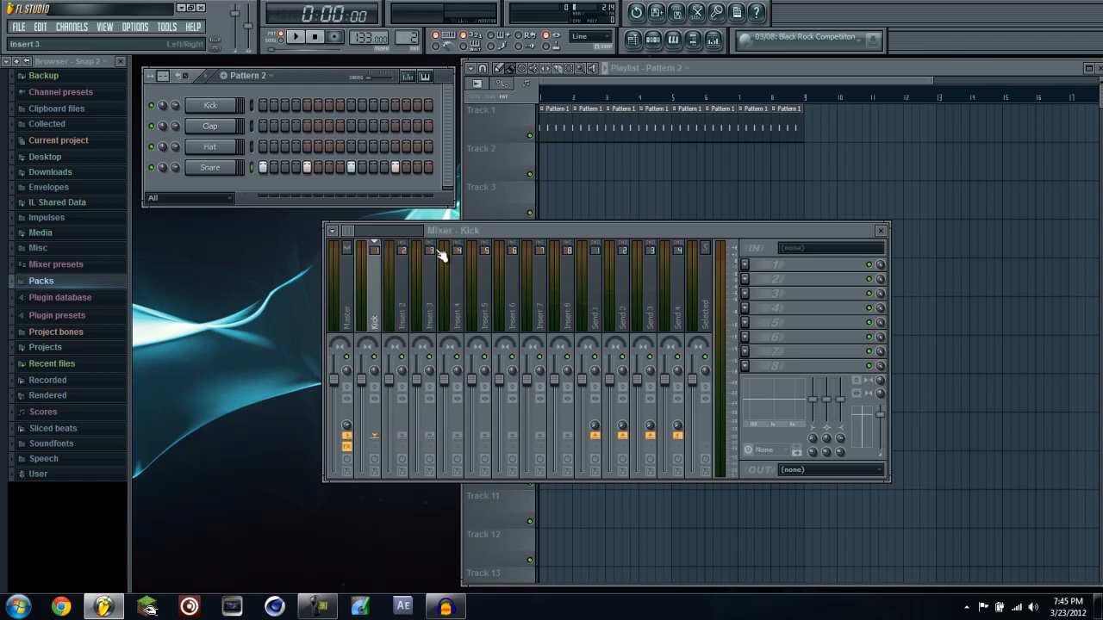
right_click(456, 250)
mouse_move(537, 292)
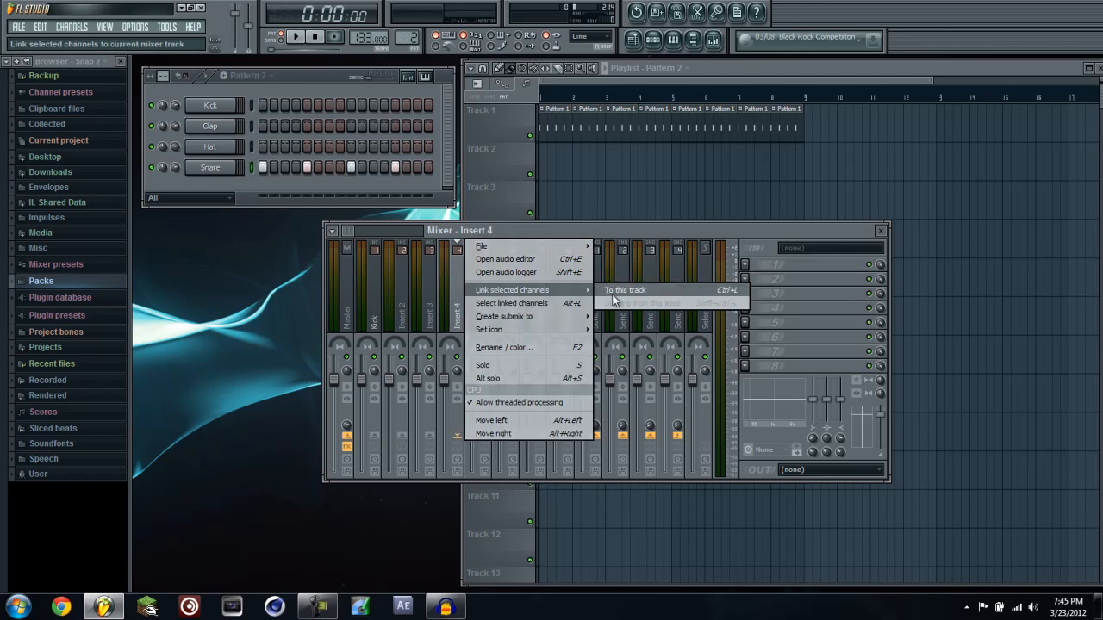
click(397, 289)
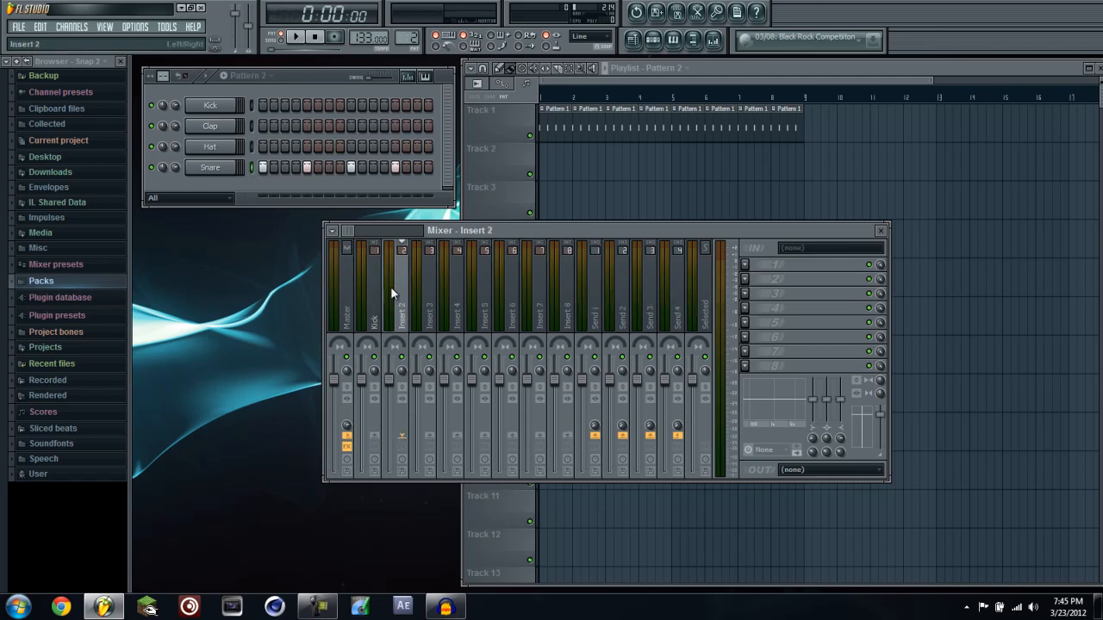
right_click(398, 288)
mouse_move(508, 290)
click(565, 292)
click(382, 280)
click(395, 284)
click(375, 284)
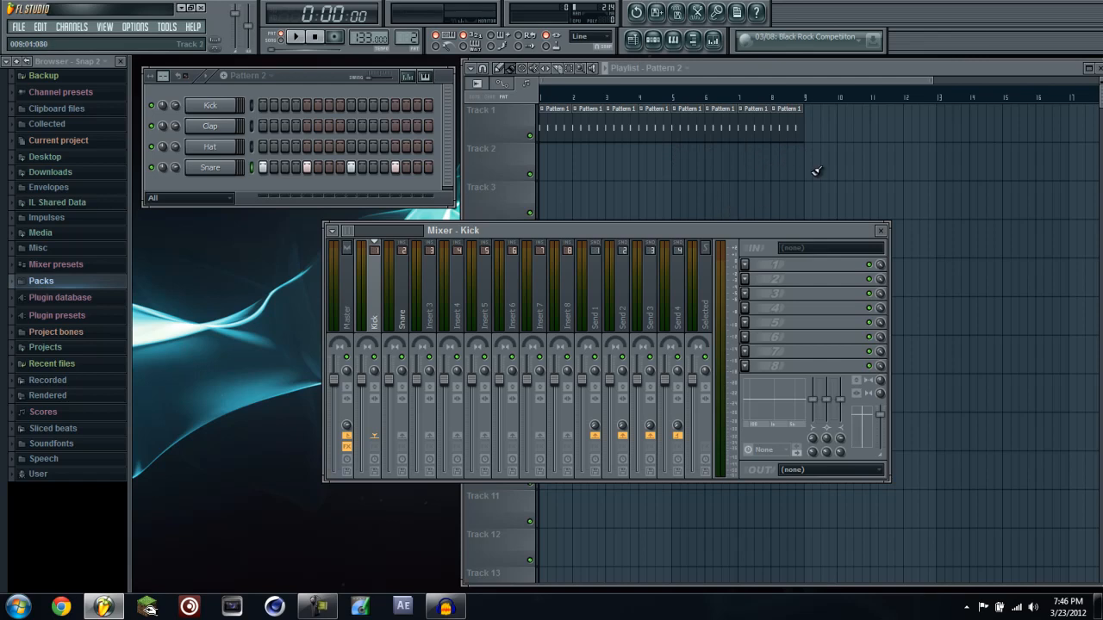
Rename Pattern 2 as Snare
click(256, 78)
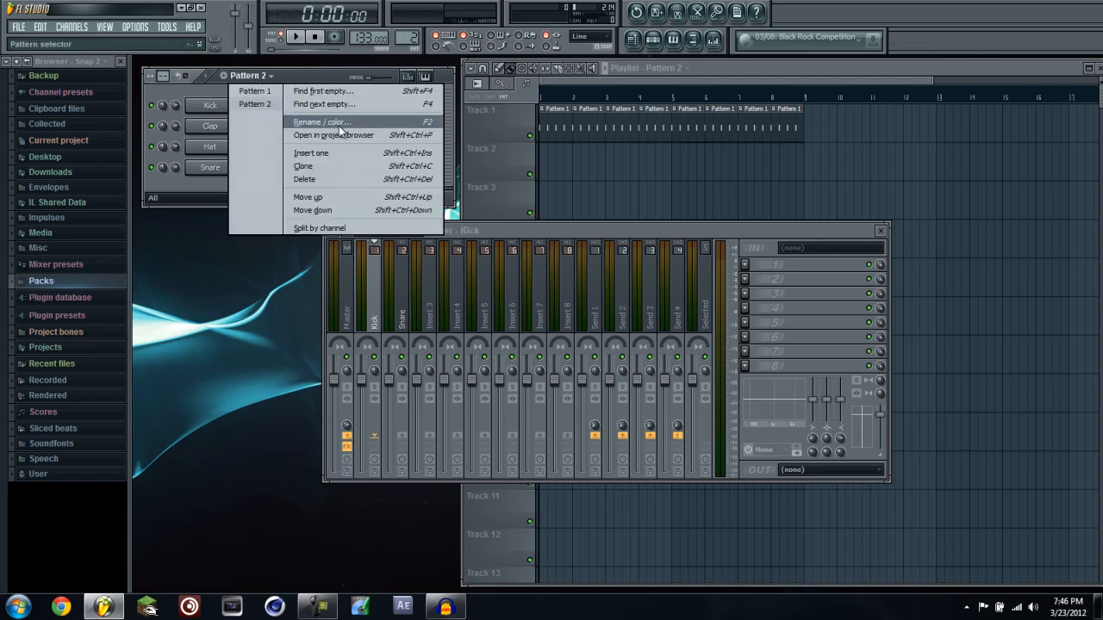
click(269, 81)
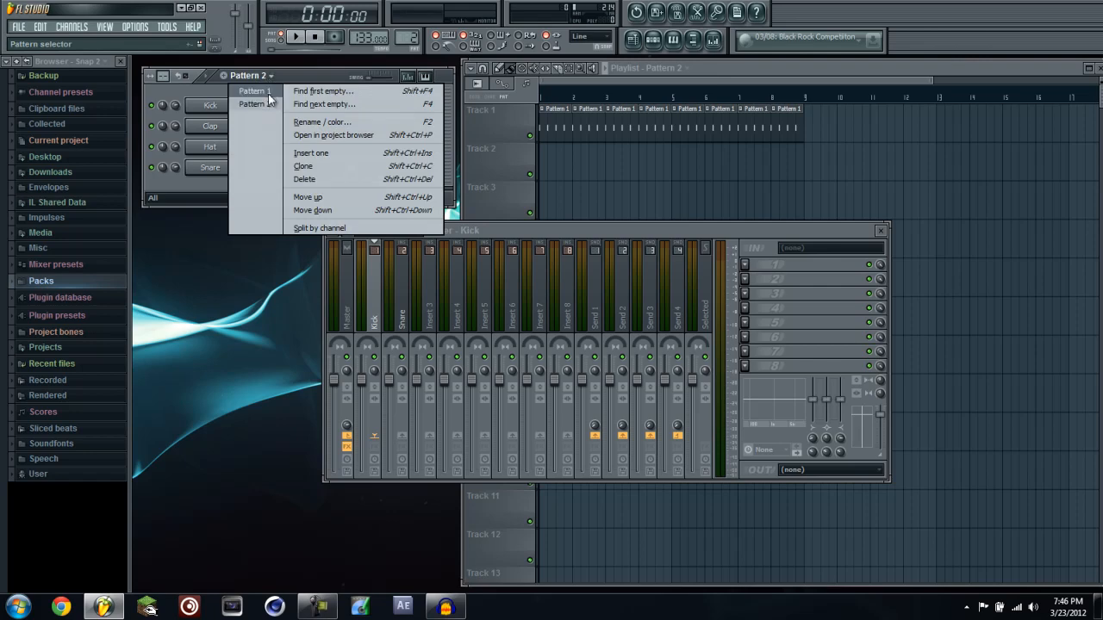
click(266, 91)
click(270, 79)
click(268, 103)
click(270, 85)
click(300, 119)
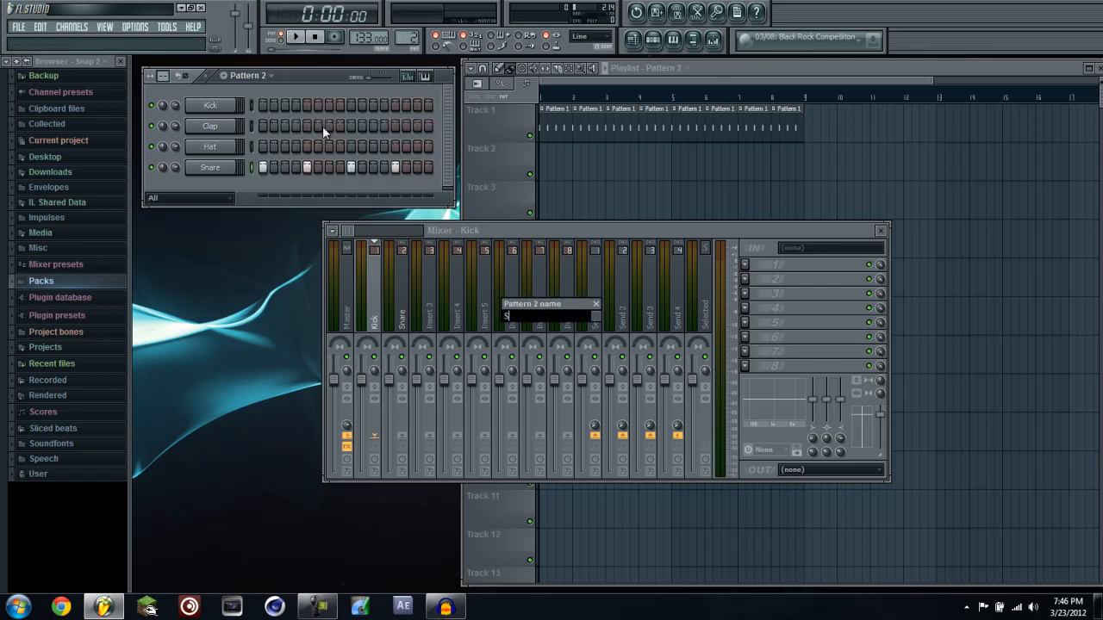
text(Snare)
key(Return)
Switch to Pattern 1 and rename it as Kick
click(258, 76)
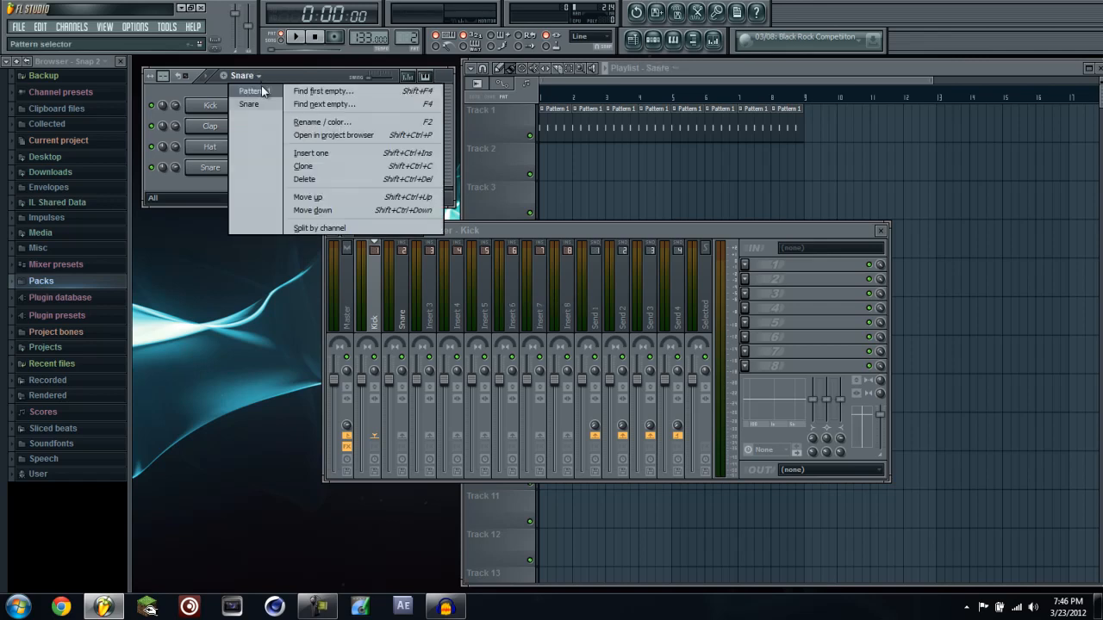
click(254, 90)
click(259, 78)
click(305, 122)
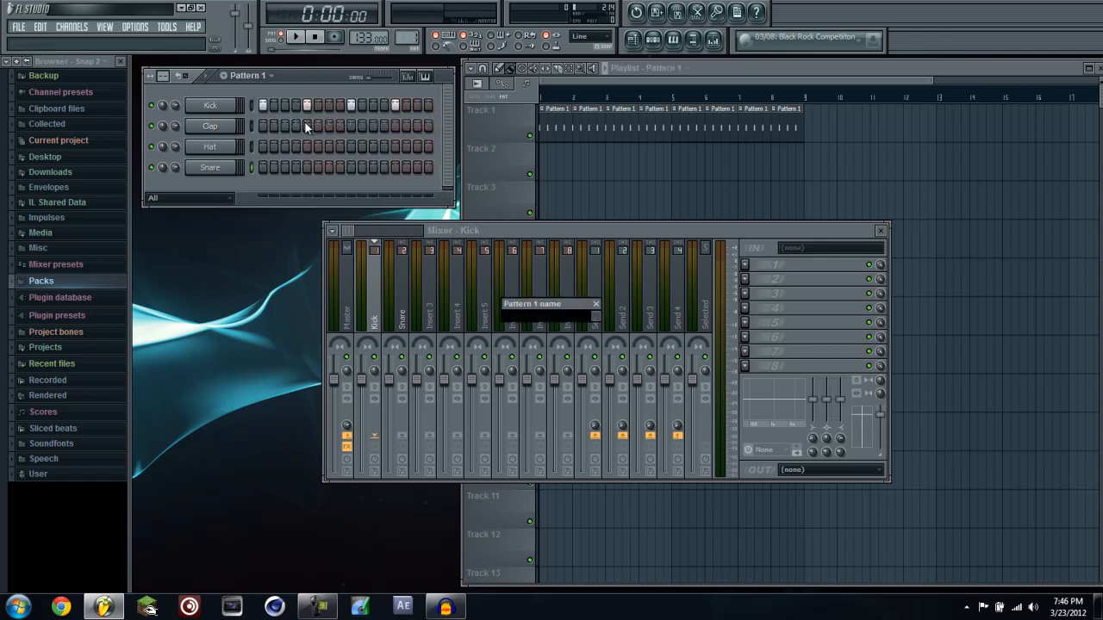
text(Kick)
key(Return)
Select the Snare pattern and paint four consecutive clips of it on Track 2 of the playlist, covering bars 5 to 8
click(250, 75)
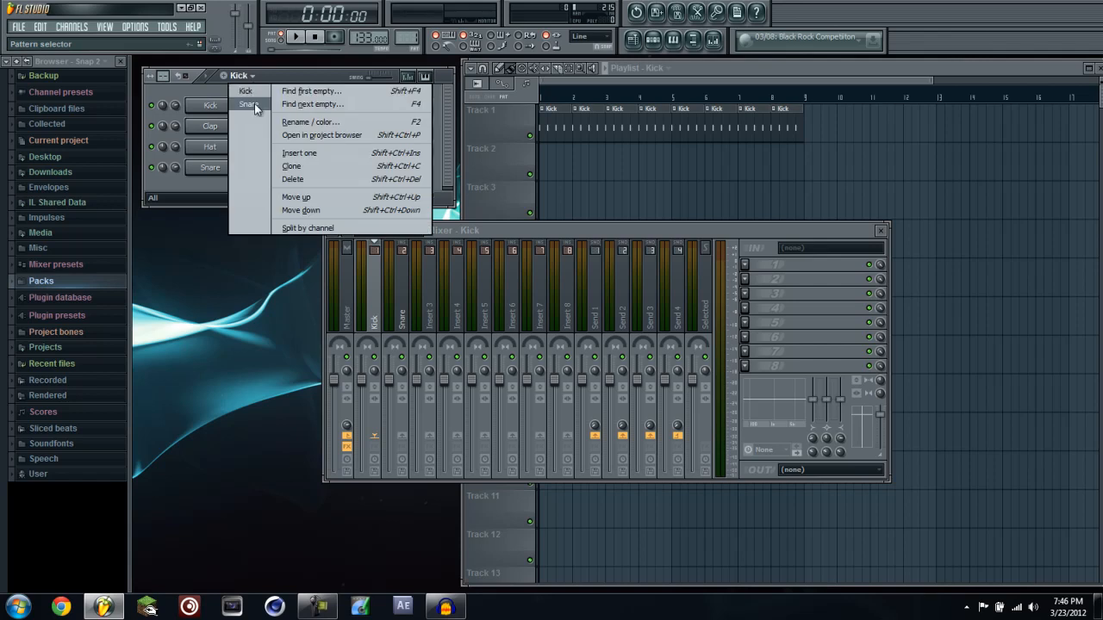
click(254, 103)
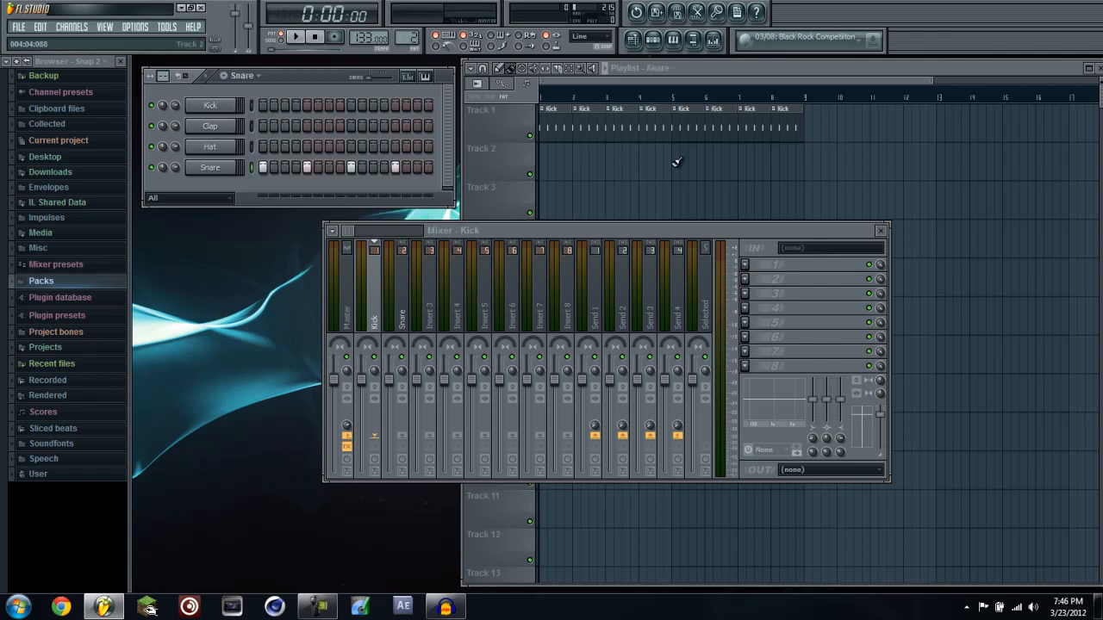
mouse_move(677, 161)
mouse_down()
mouse_move(682, 152)
mouse_move(771, 173)
mouse_up()
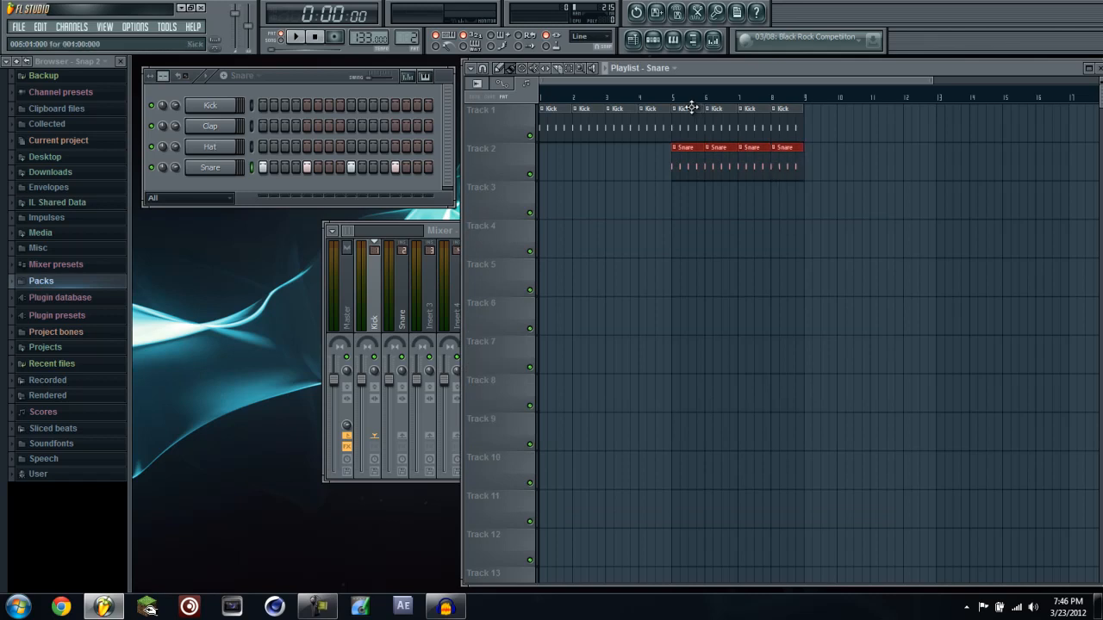
Switch the step sequencer to the Kick pattern and back to the Snare pattern to compare them
click(255, 79)
click(252, 90)
click(251, 75)
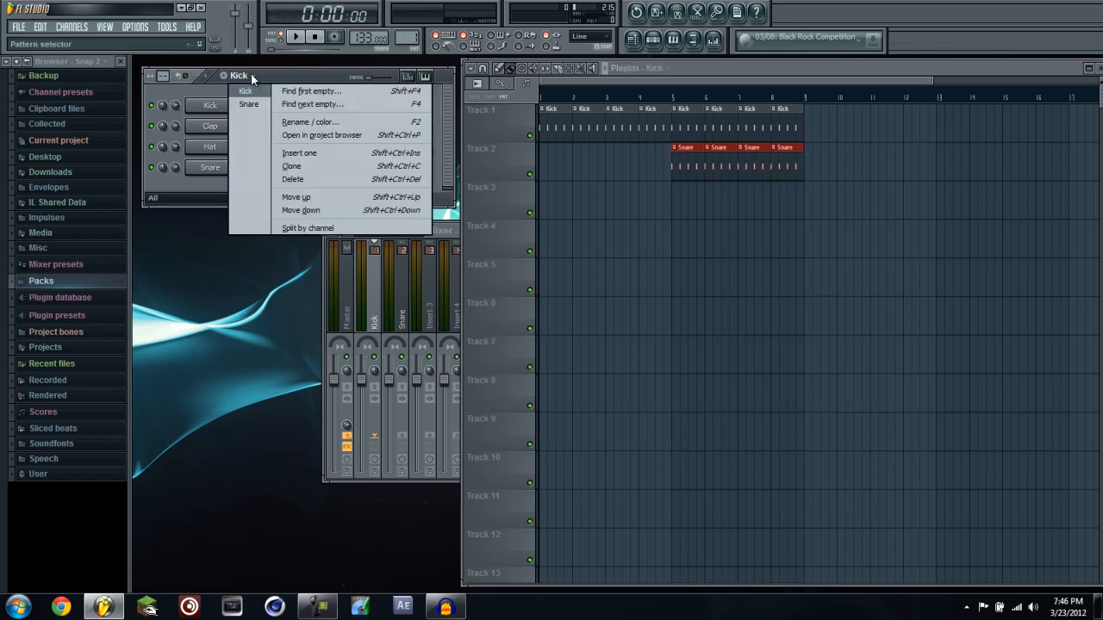
click(248, 104)
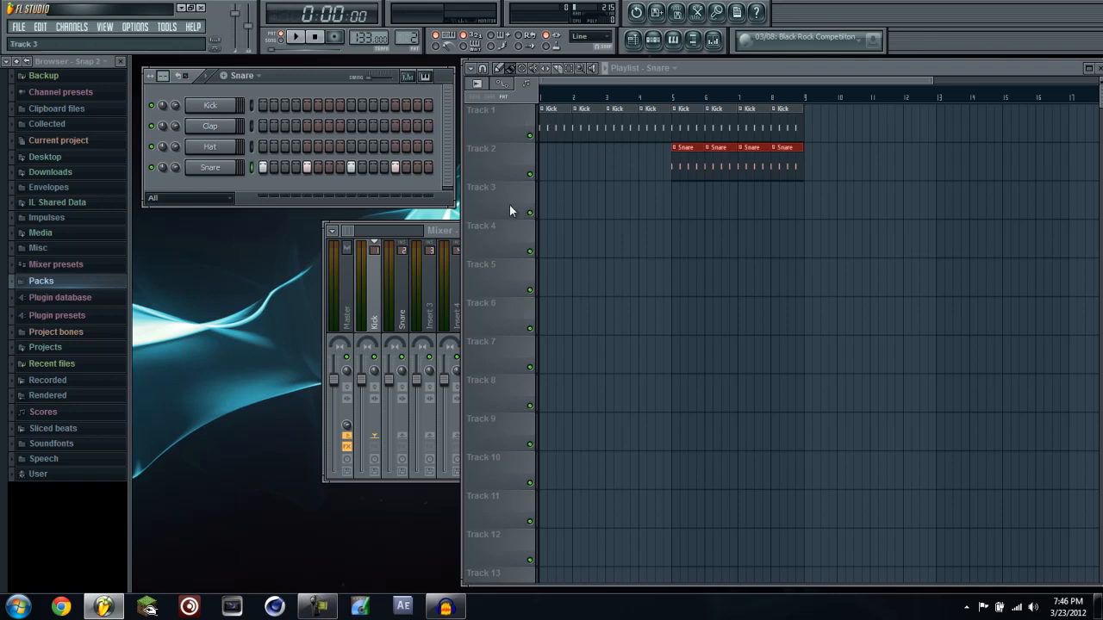
Bring the mixer in front of the playlist and switch playback to song mode
click(439, 231)
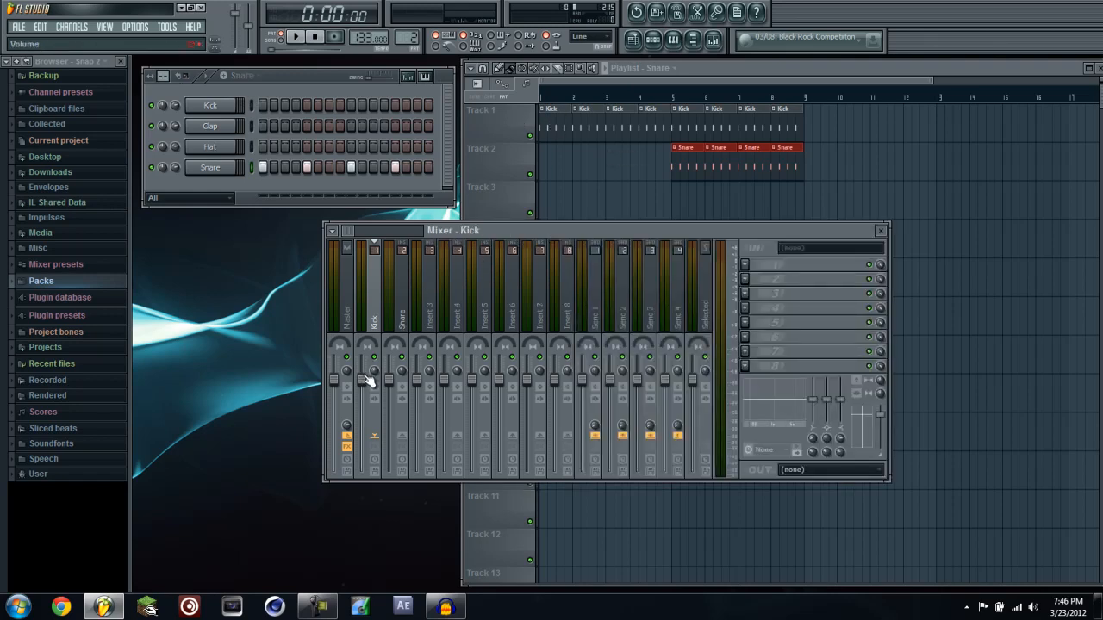
mouse_move(367, 383)
mouse_down()
mouse_move(369, 455)
mouse_move(371, 383)
mouse_up()
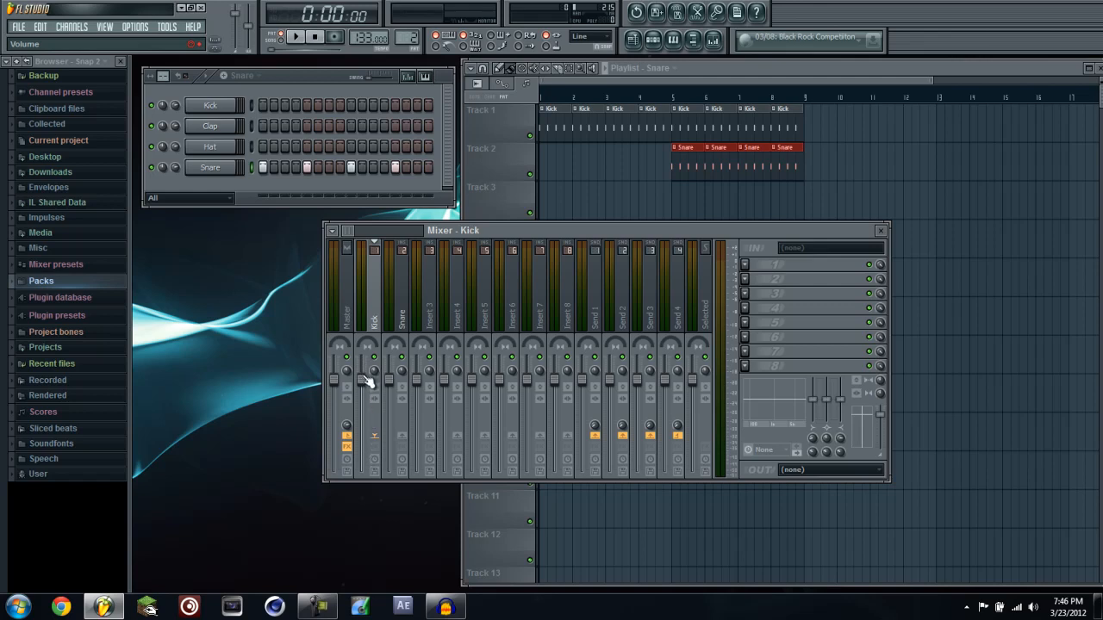
click(174, 105)
mouse_move(174, 104)
mouse_down()
mouse_move(185, 176)
mouse_move(191, 114)
mouse_move(173, 102)
mouse_up()
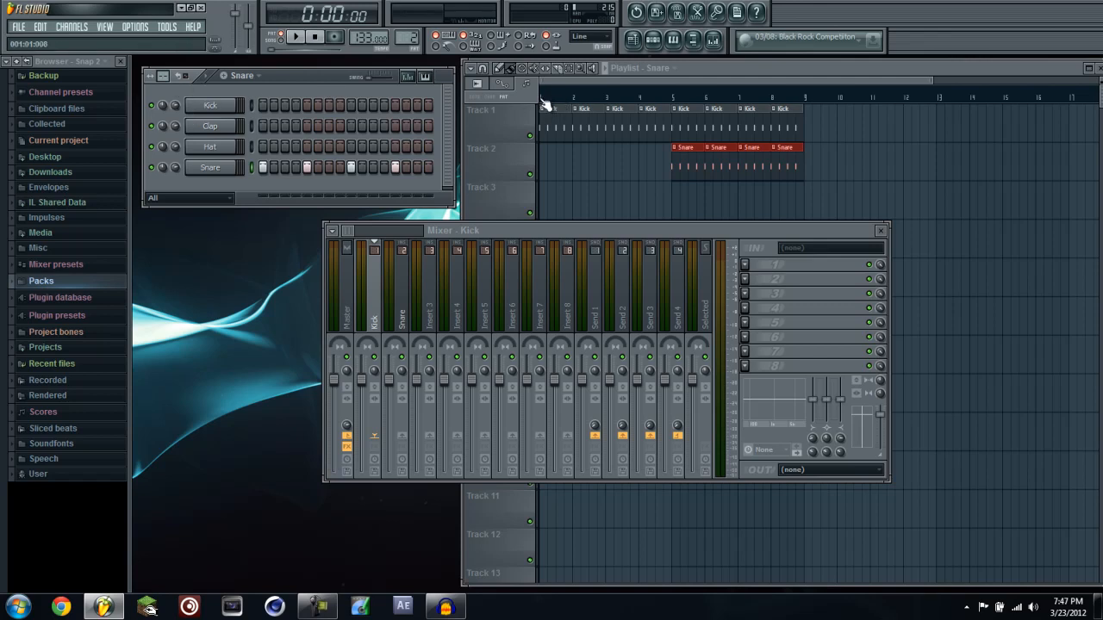
click(283, 40)
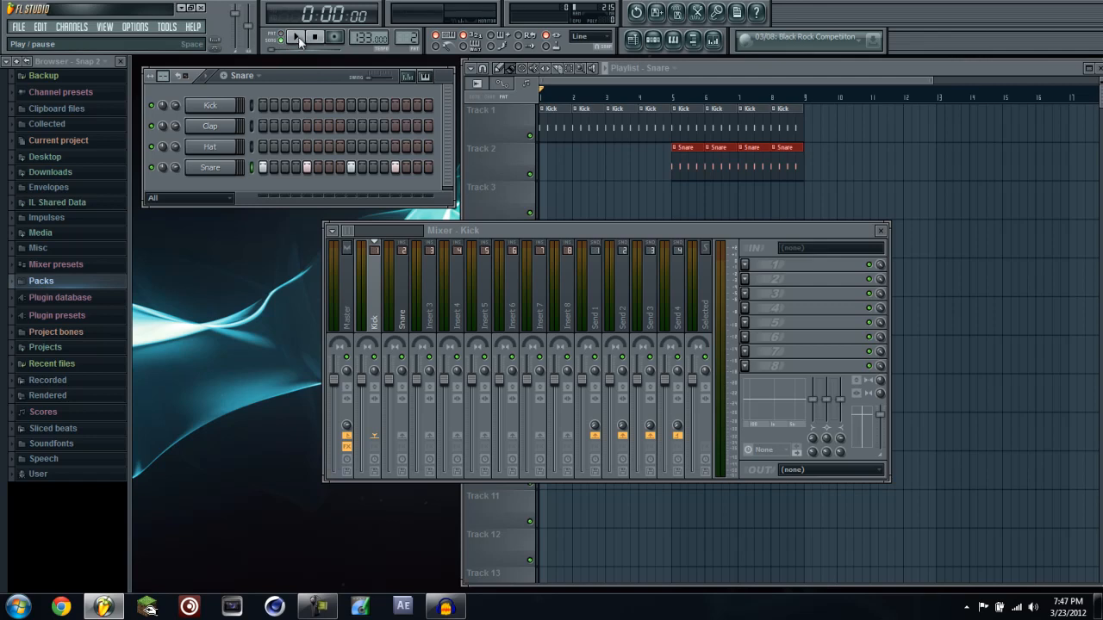
Create an automation clip for the Kick mixer track's volume and bring the playlist to the front
drag(453, 236, 433, 190)
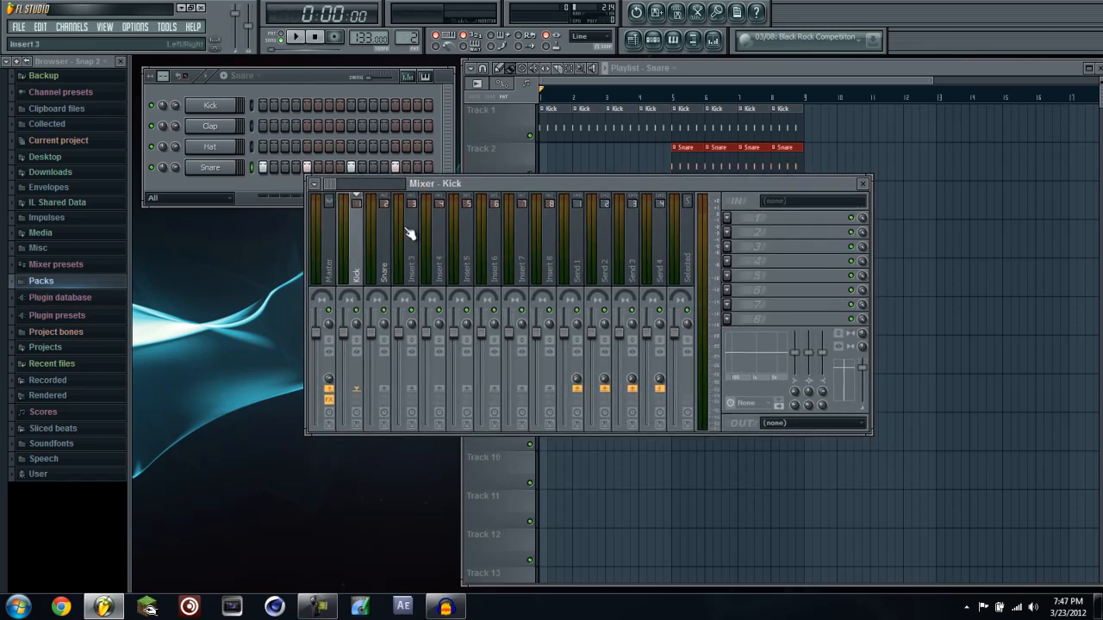
right_click(345, 334)
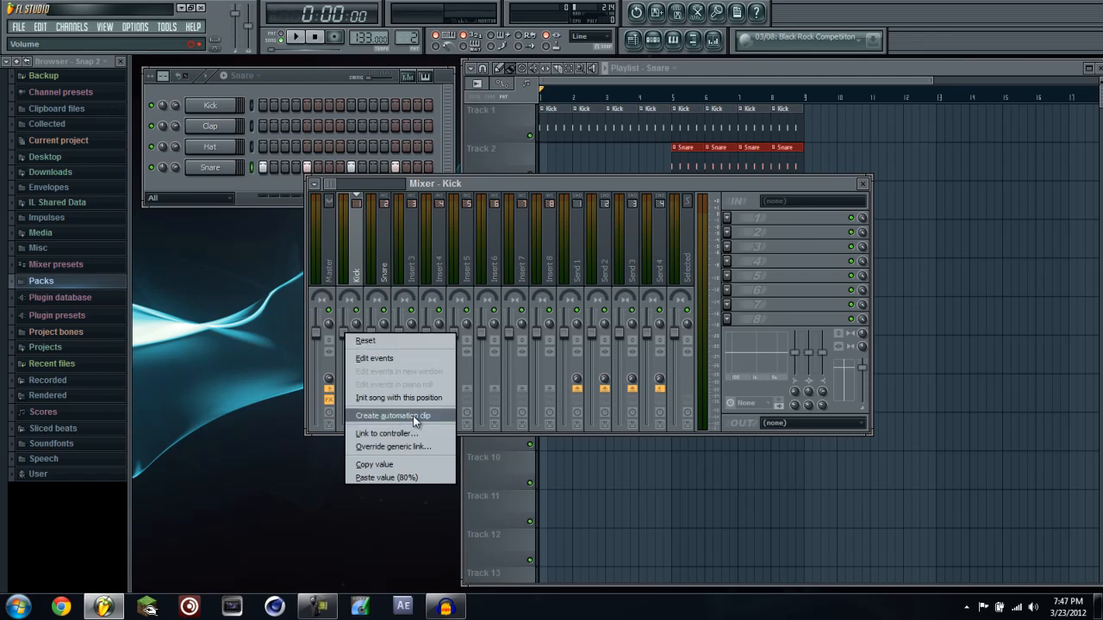
click(346, 335)
right_click(343, 337)
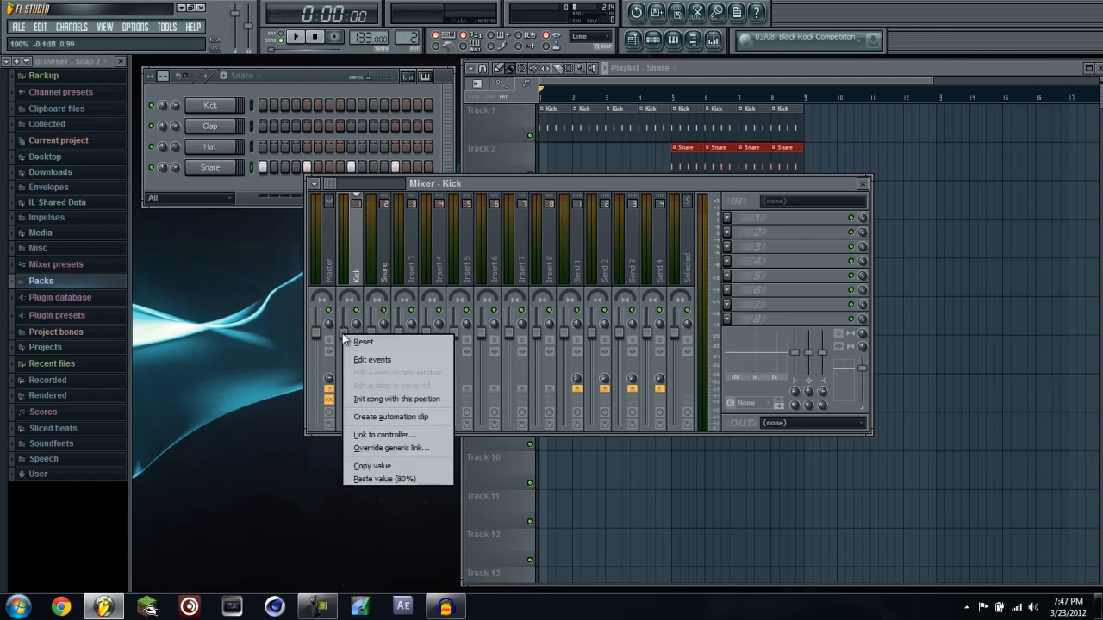
click(411, 419)
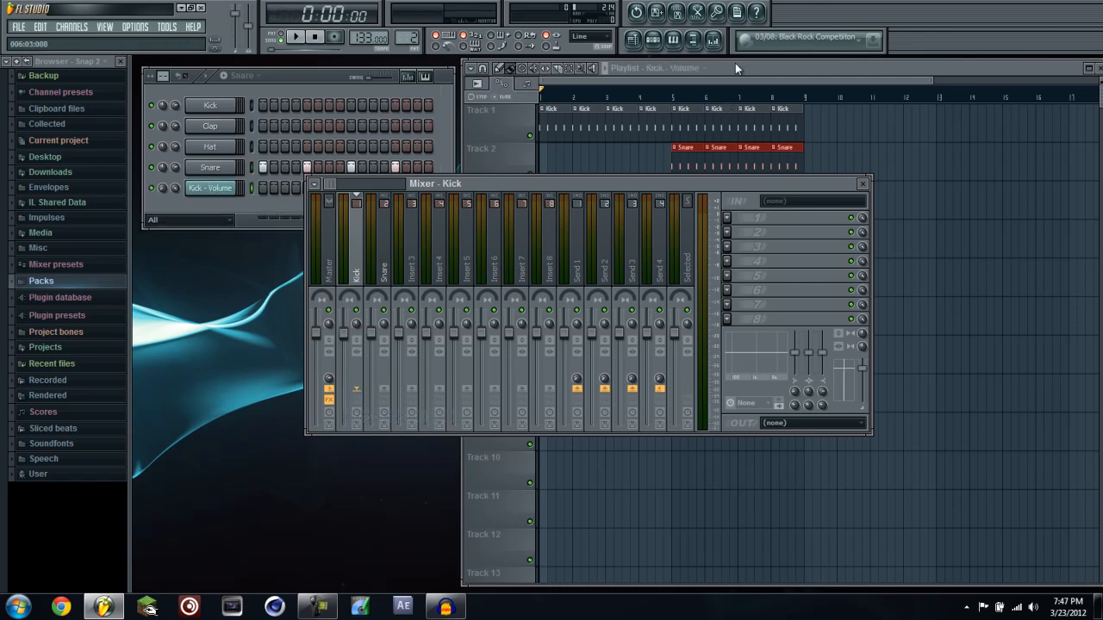
click(736, 64)
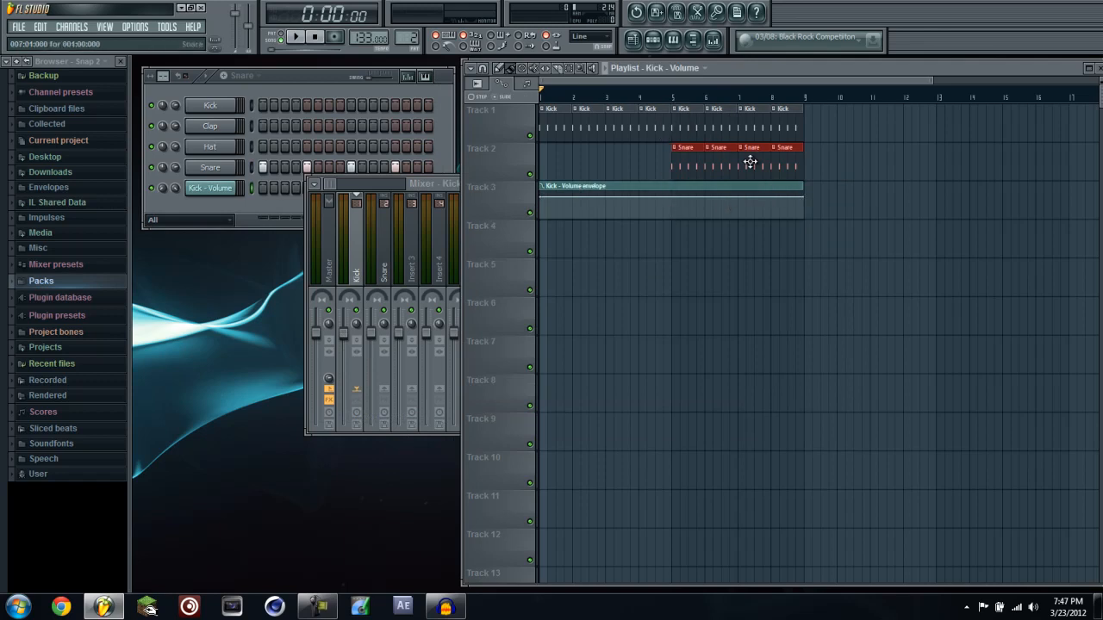
Remove the Kick volume envelope from Track 3 and delete its Kick - Volume channel
right_click(793, 187)
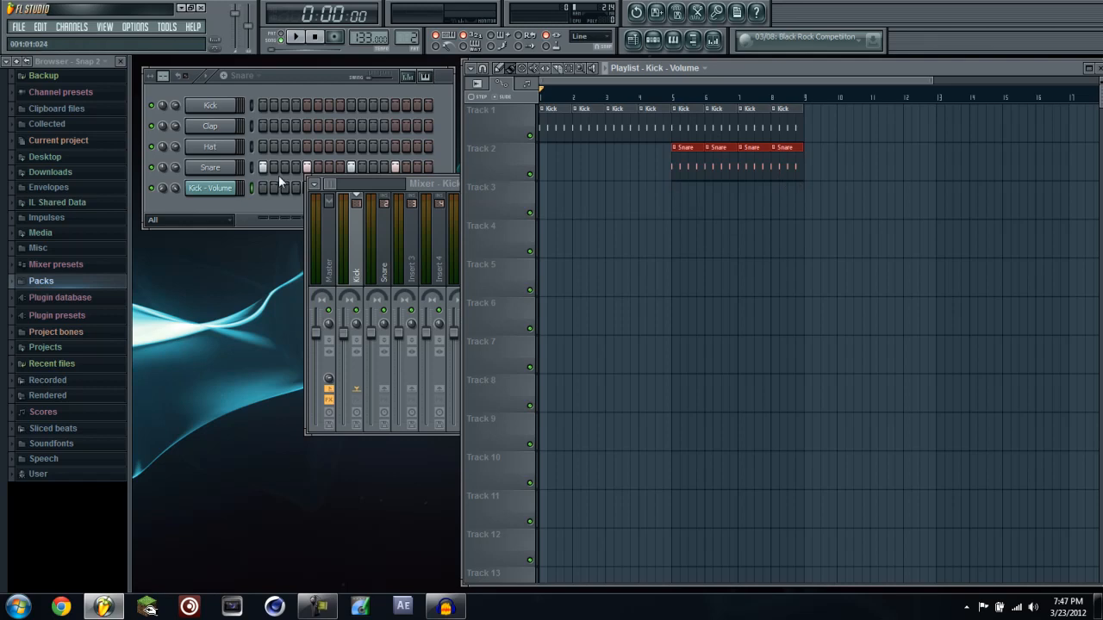
right_click(222, 188)
click(276, 357)
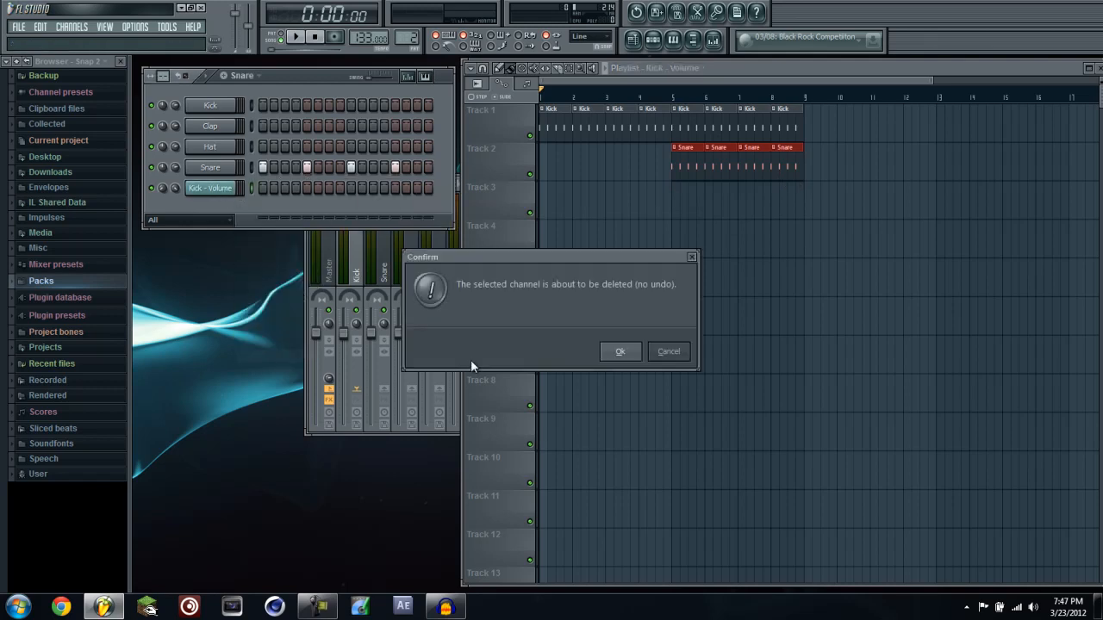
click(620, 352)
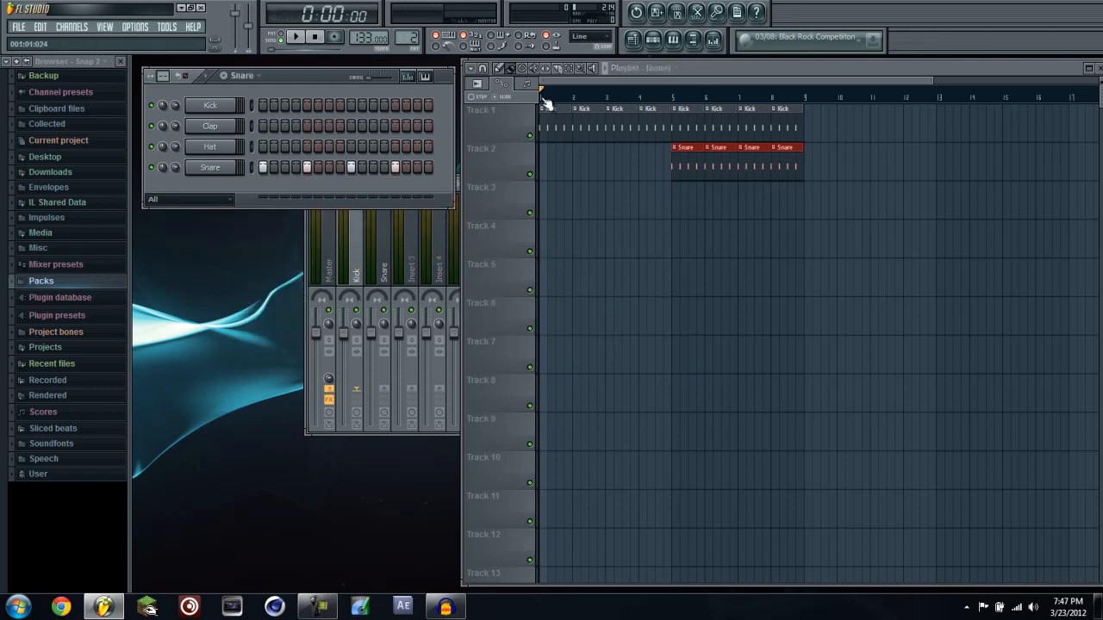
Select bars 1 to 4 in the playlist and create an automation clip for the Kick mixer track's volume over that range
drag(545, 102, 672, 102)
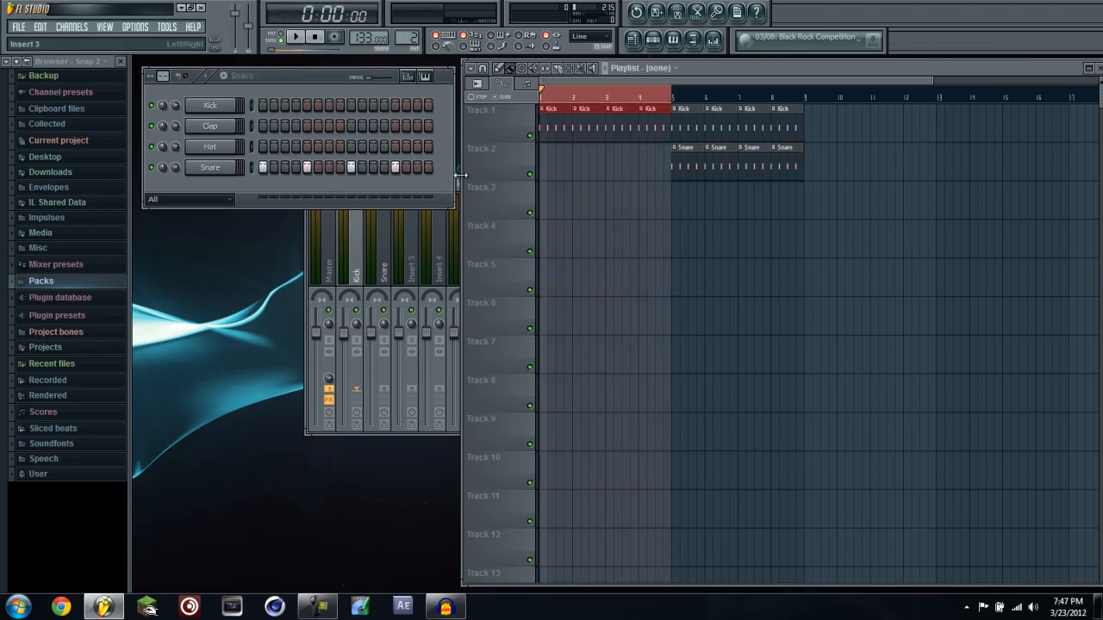
click(458, 181)
right_click(351, 334)
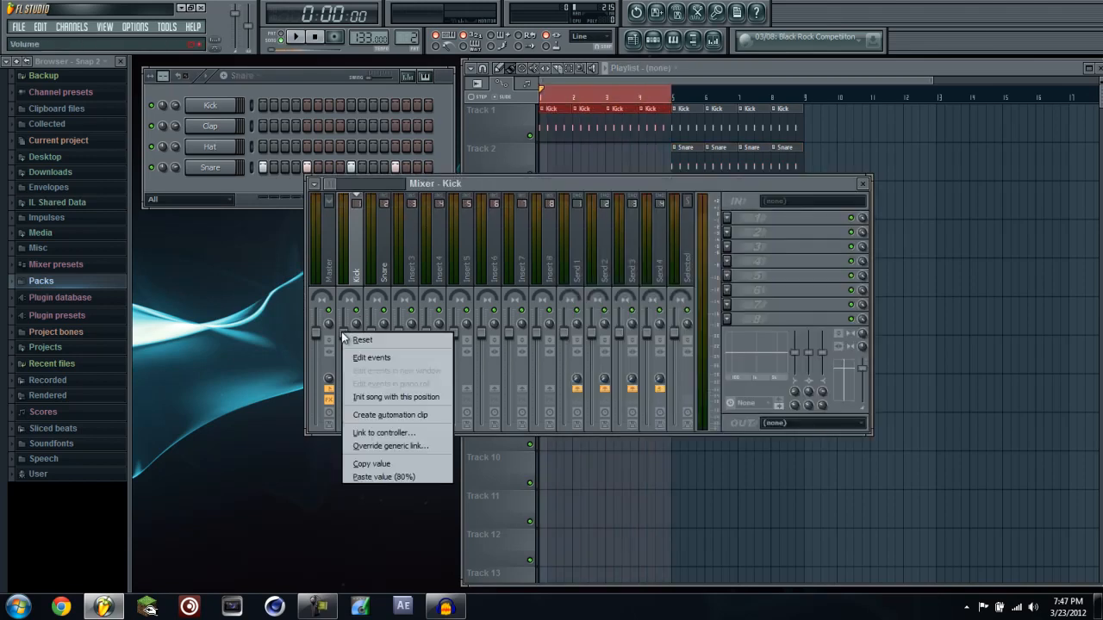
click(390, 415)
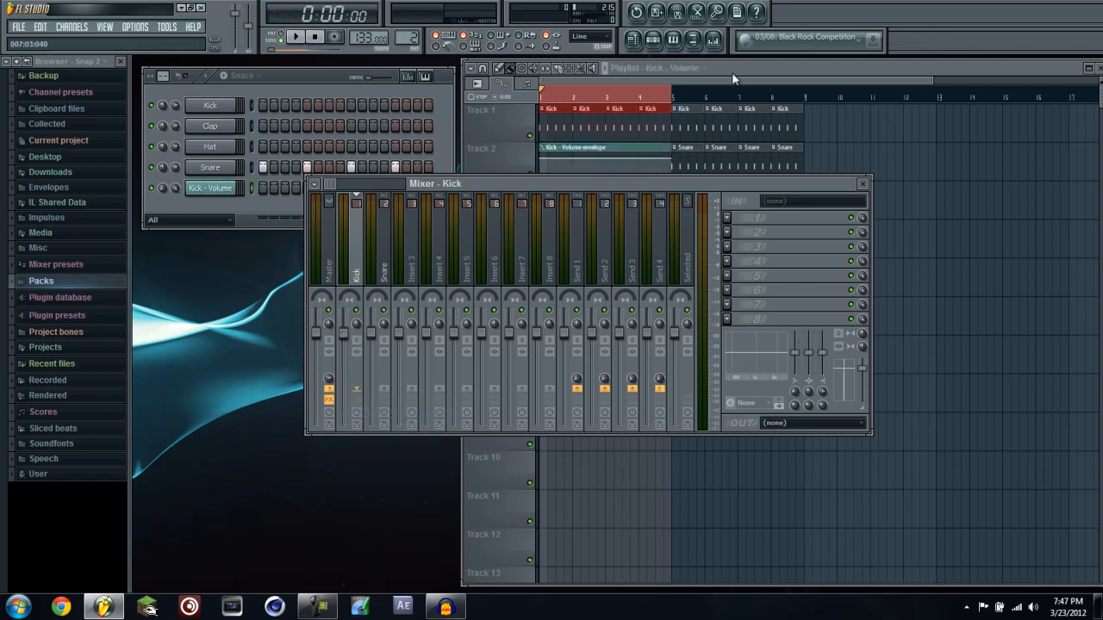
Lower the starting point of the Kick volume envelope on Track 2 to 10% so the volume ramps up
click(624, 167)
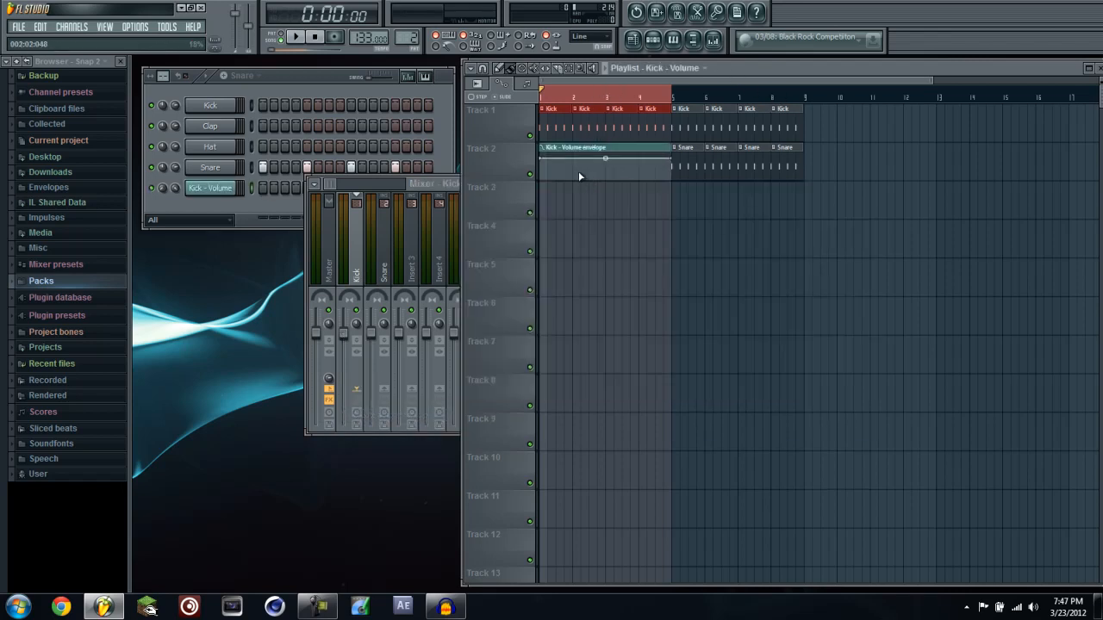
drag(545, 160, 541, 178)
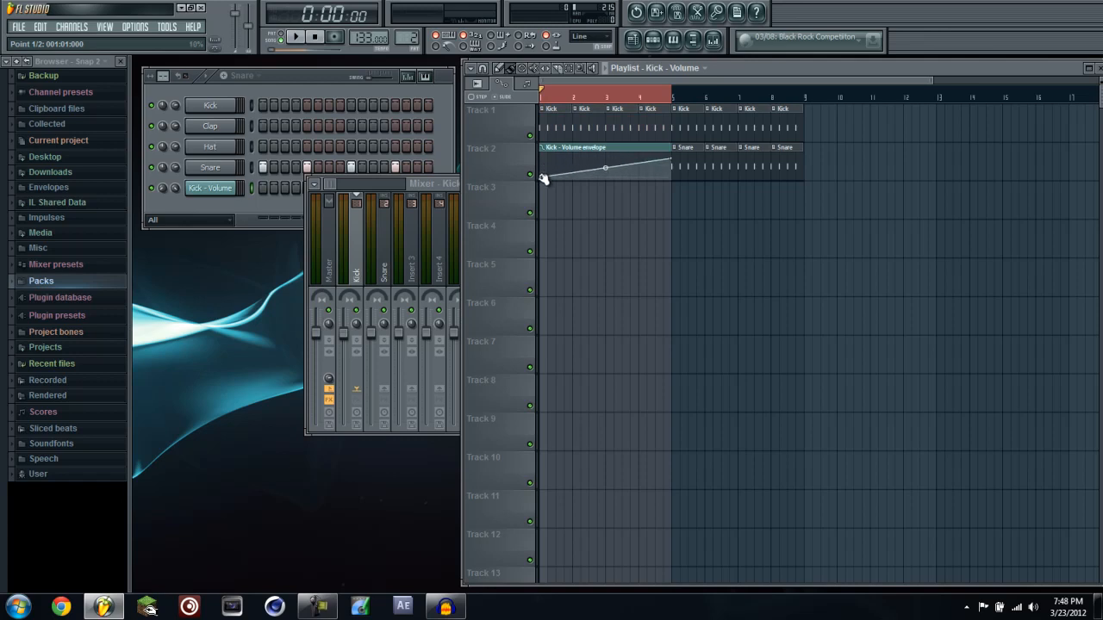
Bend the Kick volume envelope on Track 2 so it rises slowly at first, and clear the playlist's time selection
drag(606, 168, 610, 203)
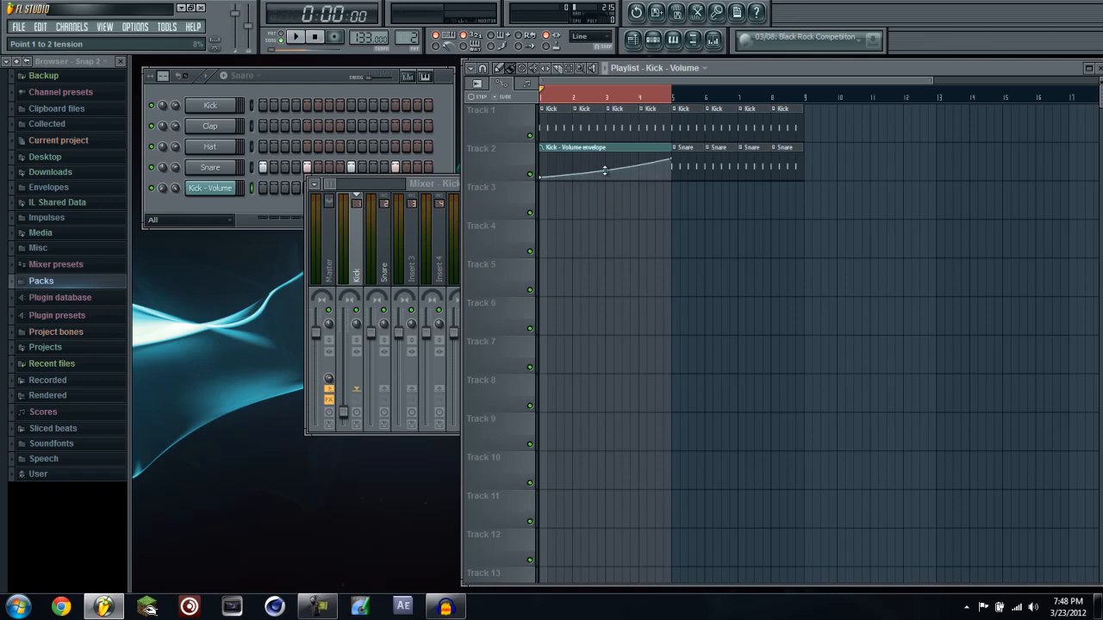
double_click(545, 99)
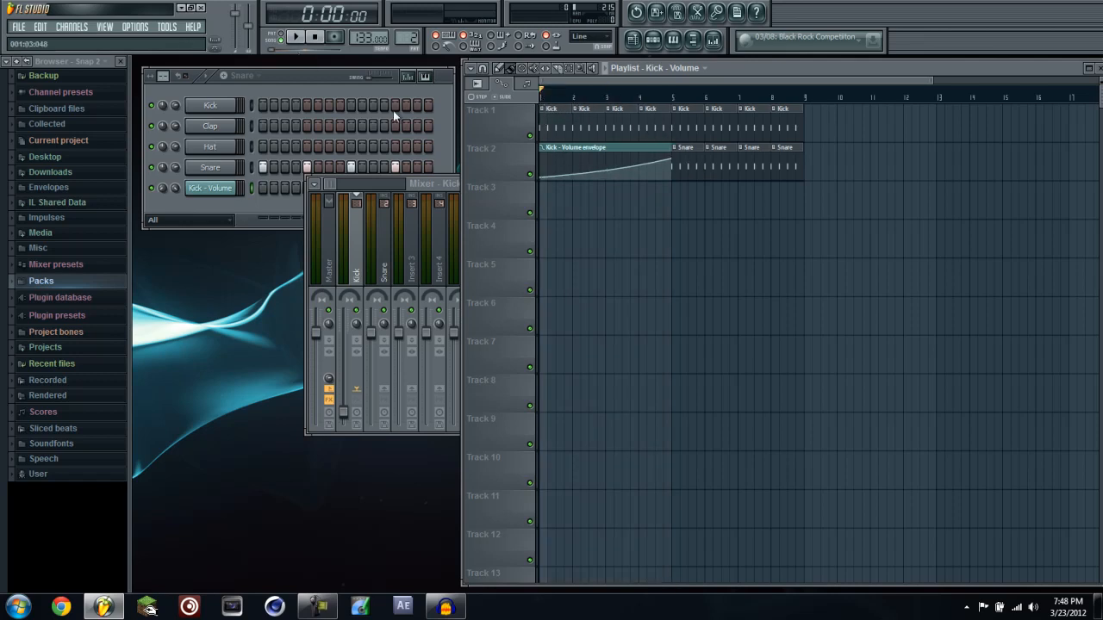
Remove the Kick volume envelope from Track 2 and play the song briefly without it
right_click(582, 148)
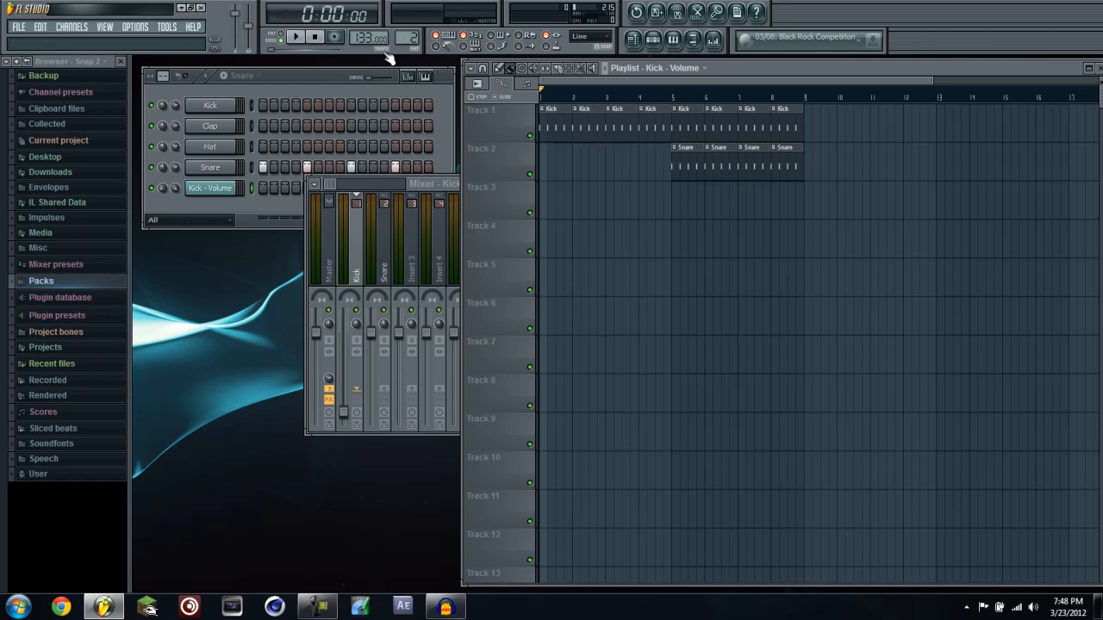
click(299, 39)
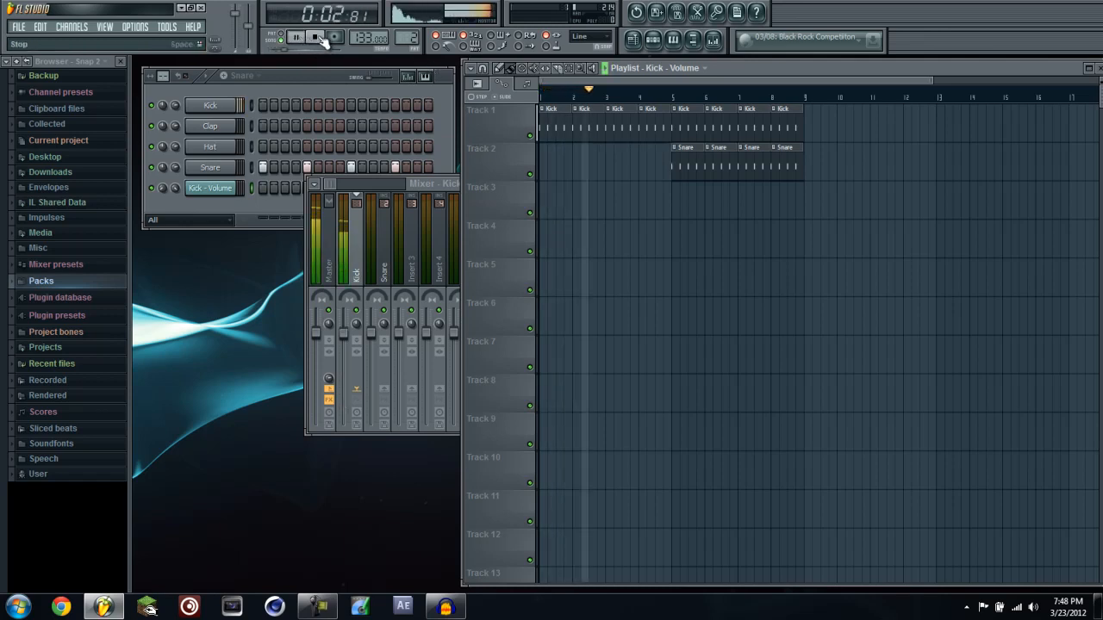
click(317, 38)
Place the Kick - Volume automation clip back at bar 1 of Track 2 and play the song briefly with it
click(684, 70)
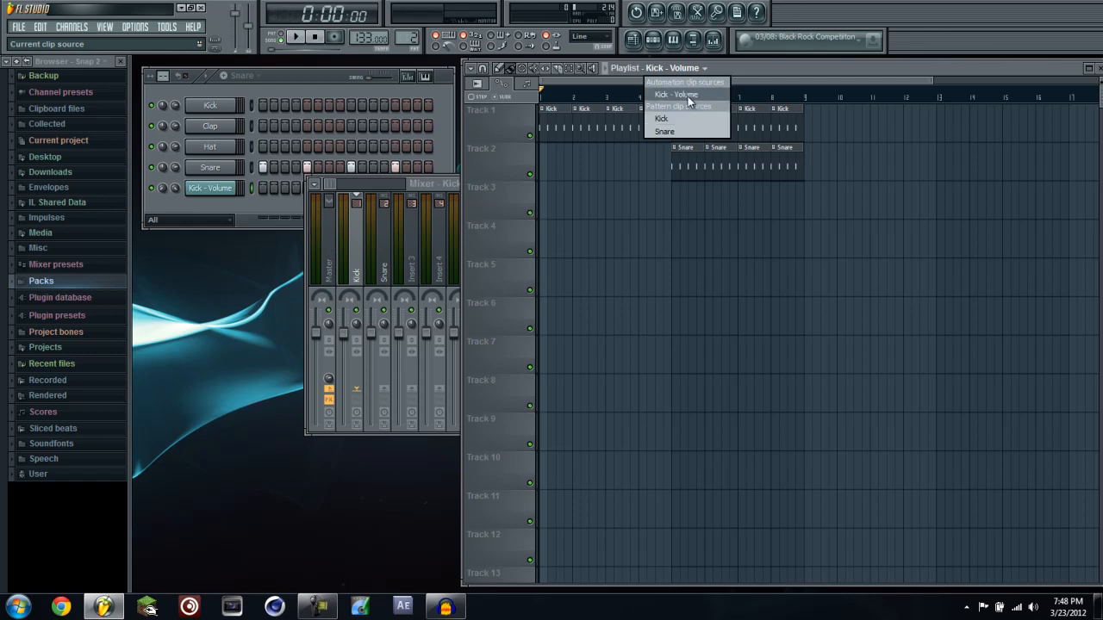
click(690, 96)
click(545, 161)
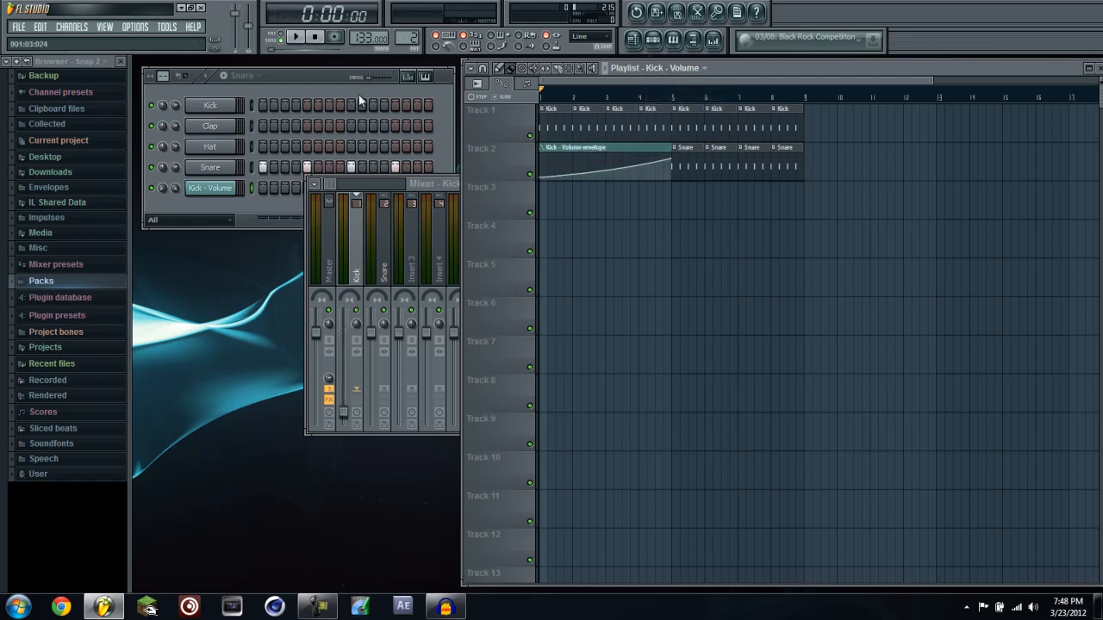
click(299, 39)
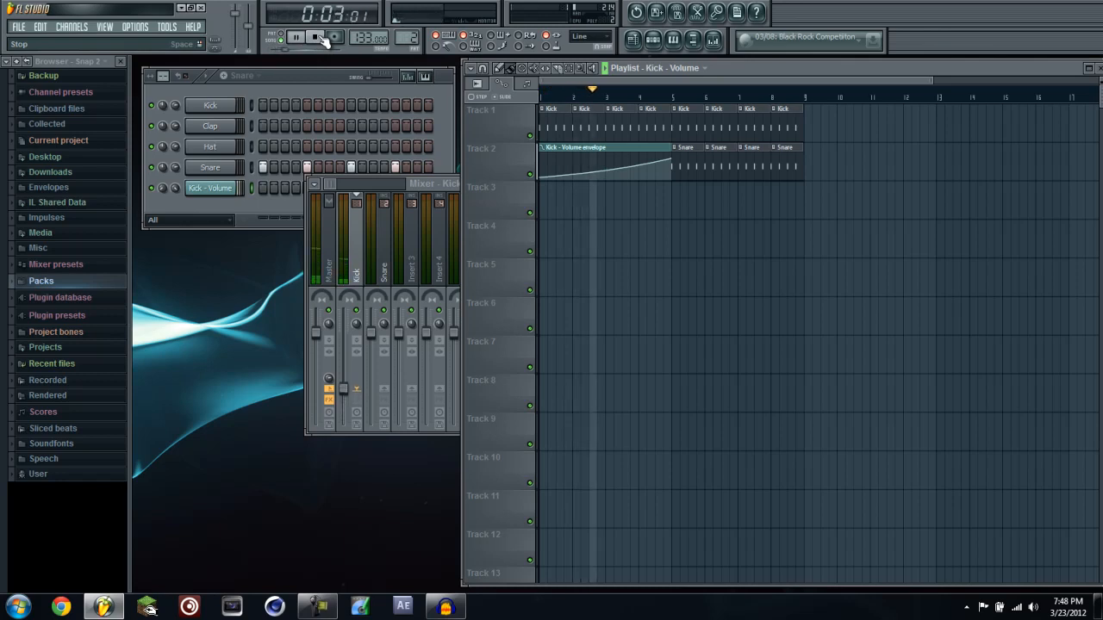
click(319, 38)
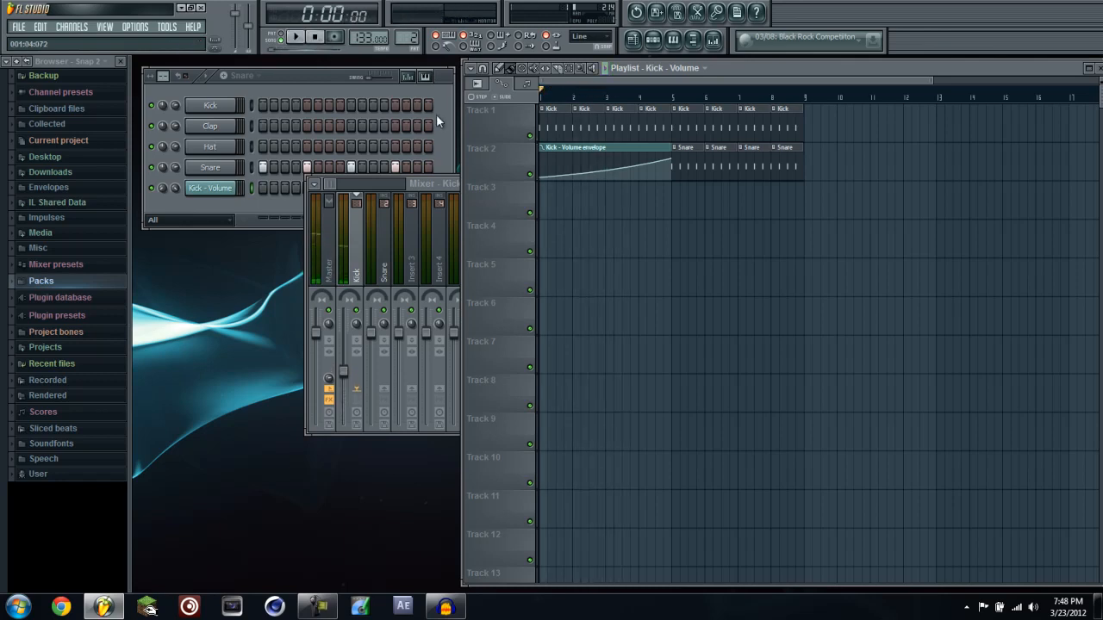
Play the song briefly from bar 5, where the Kick volume envelope ends
click(672, 96)
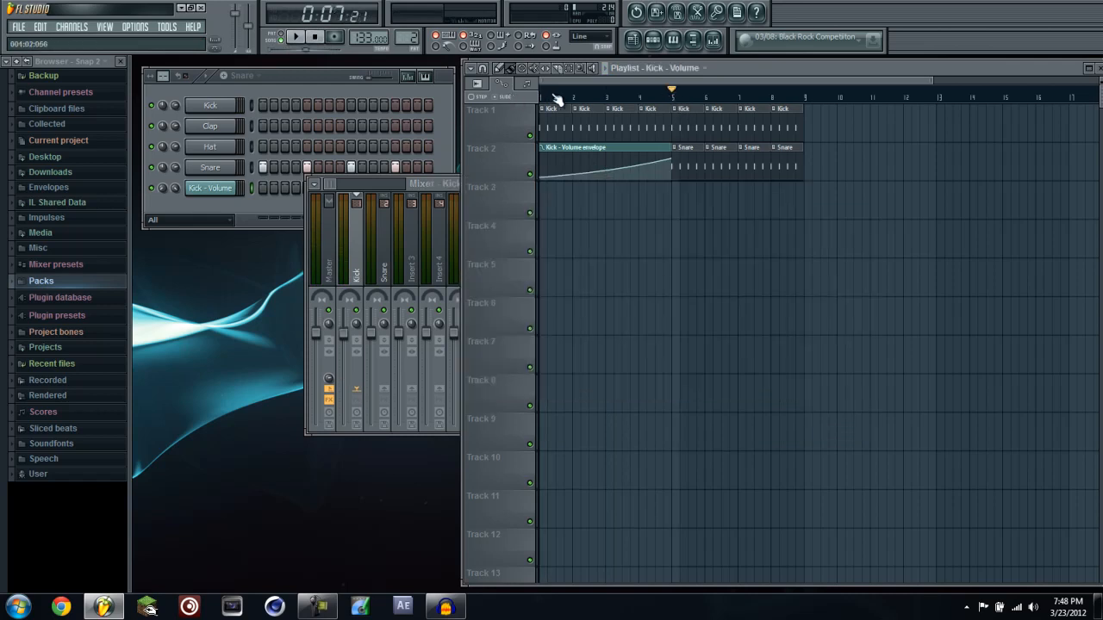
click(550, 96)
click(672, 96)
click(300, 40)
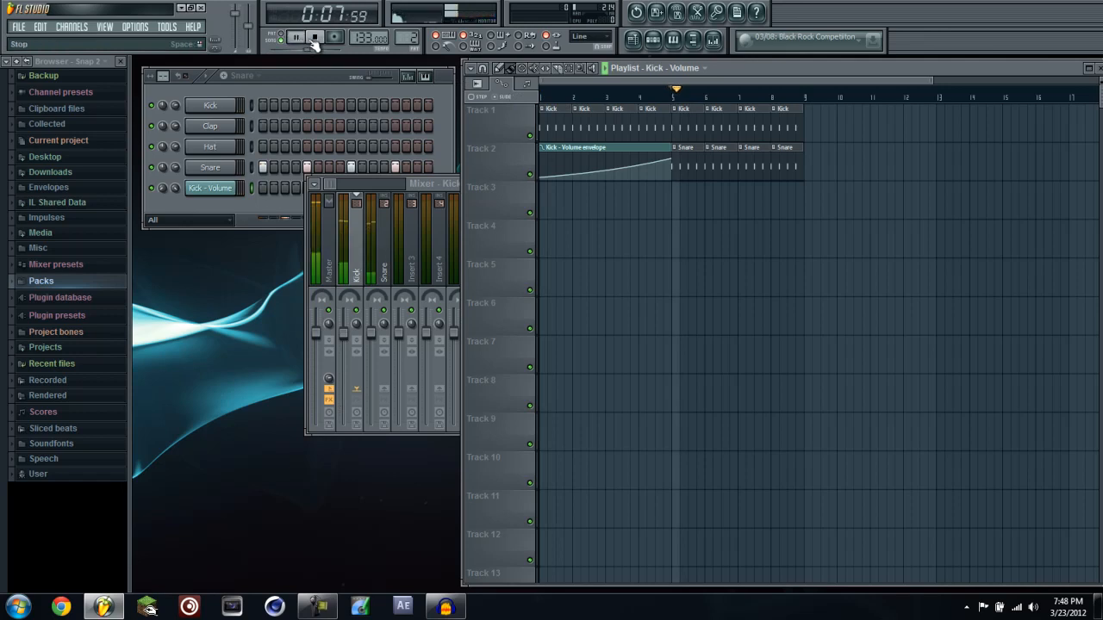
click(315, 38)
Load Fruity Delay Bank into the first effect slot of the Snare mixer track and move its window clear of the channel steps
click(305, 80)
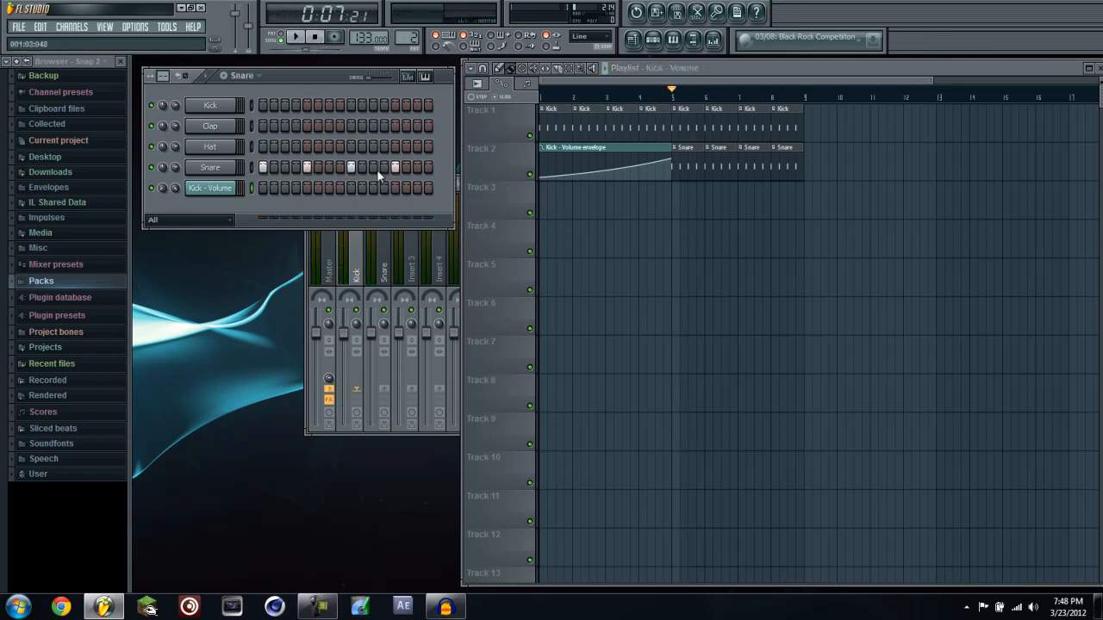
click(304, 243)
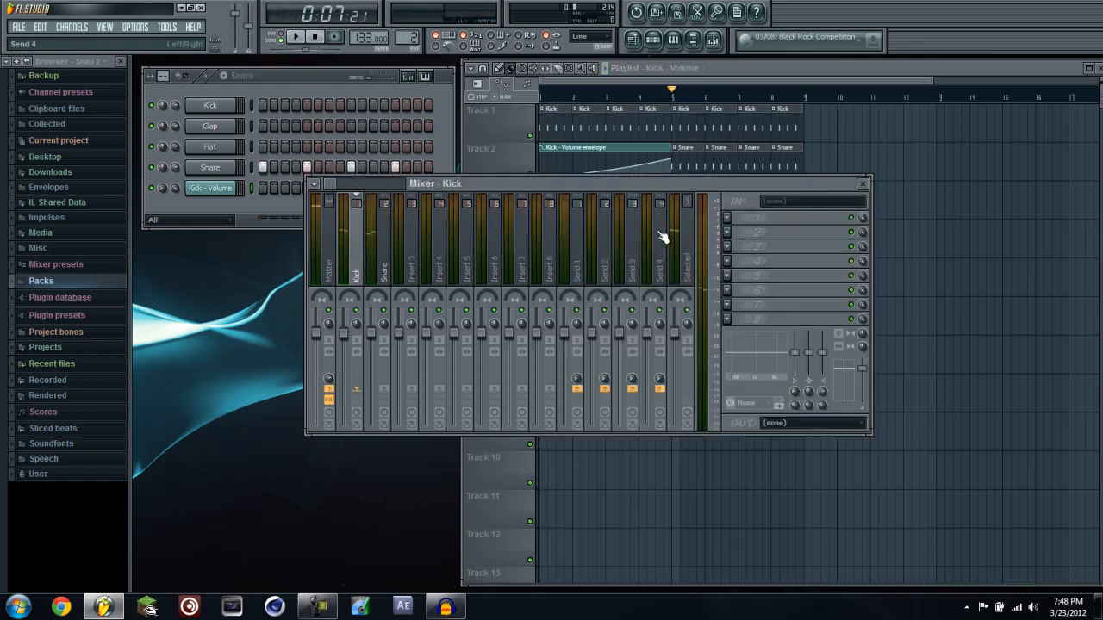
click(390, 254)
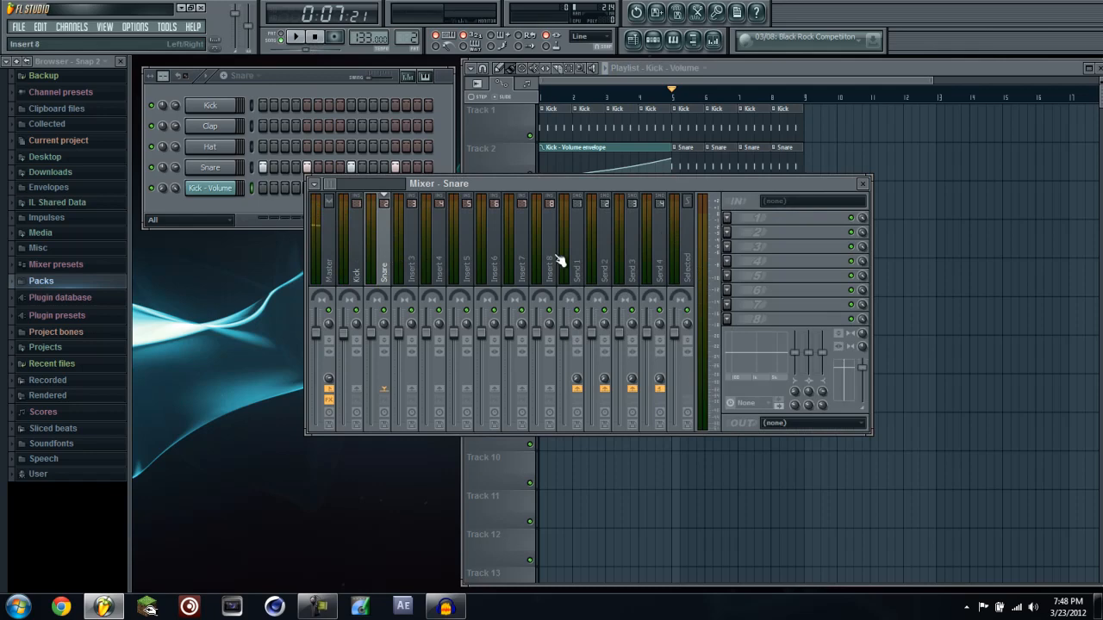
click(728, 218)
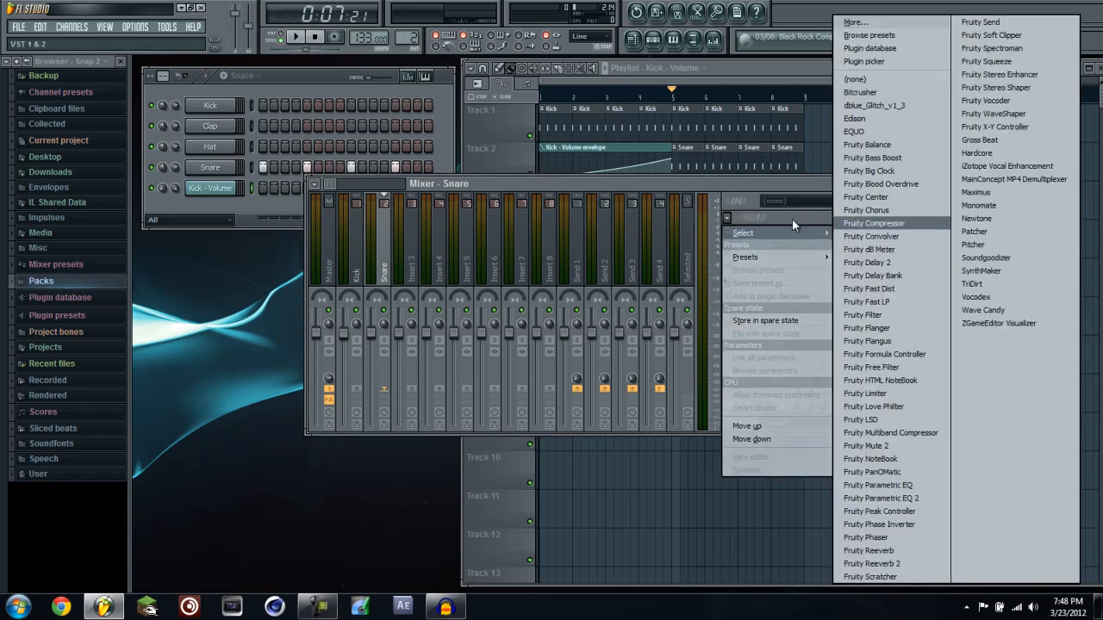
click(760, 185)
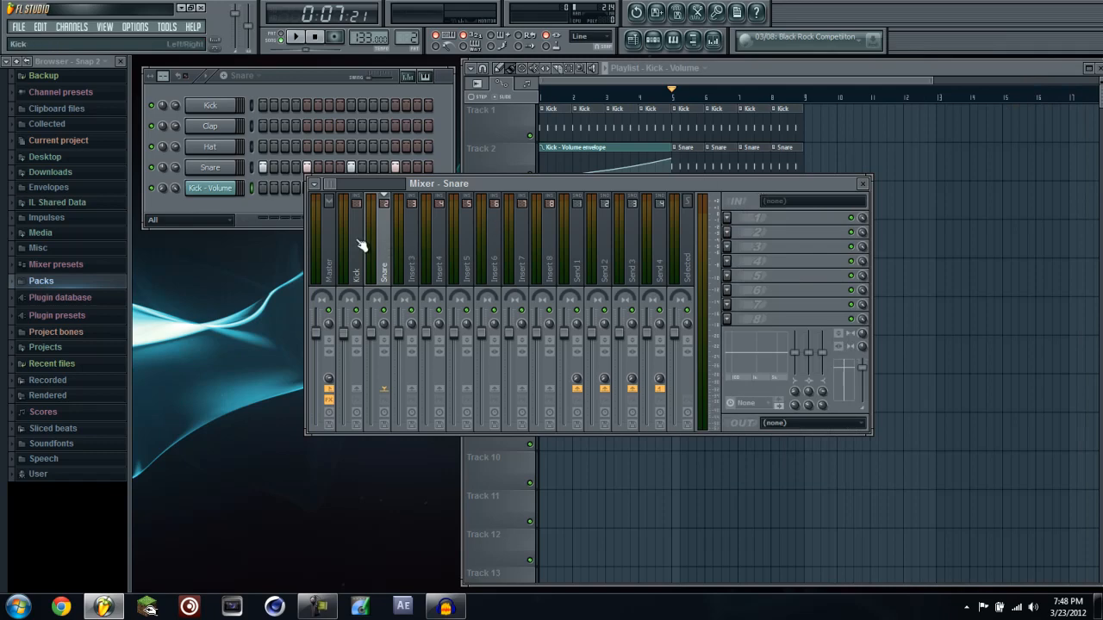
click(359, 245)
click(387, 246)
click(727, 217)
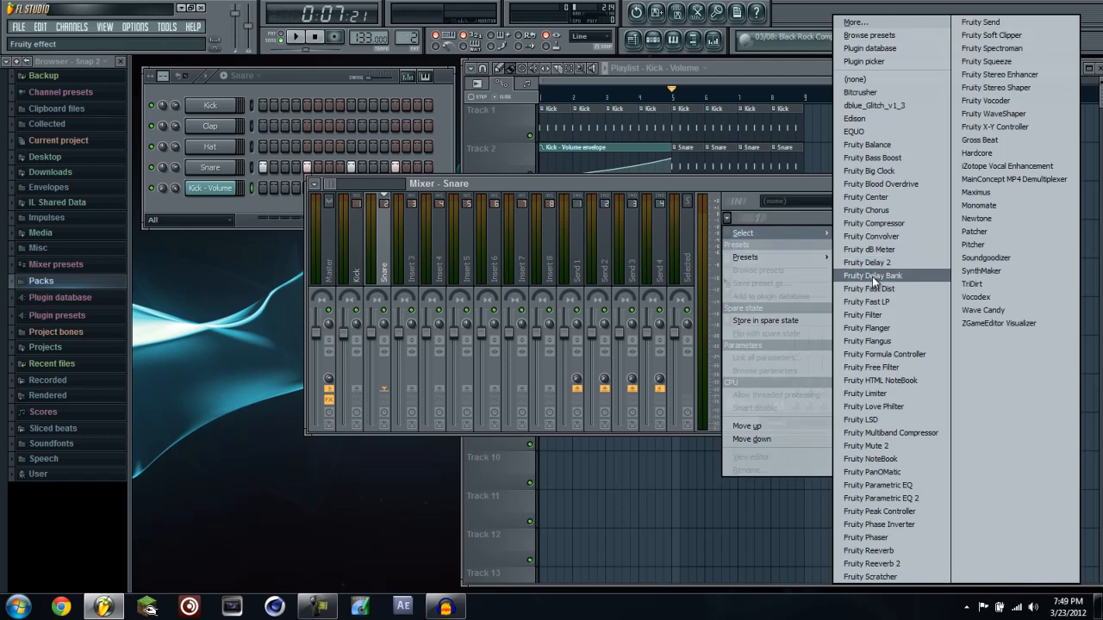
click(872, 276)
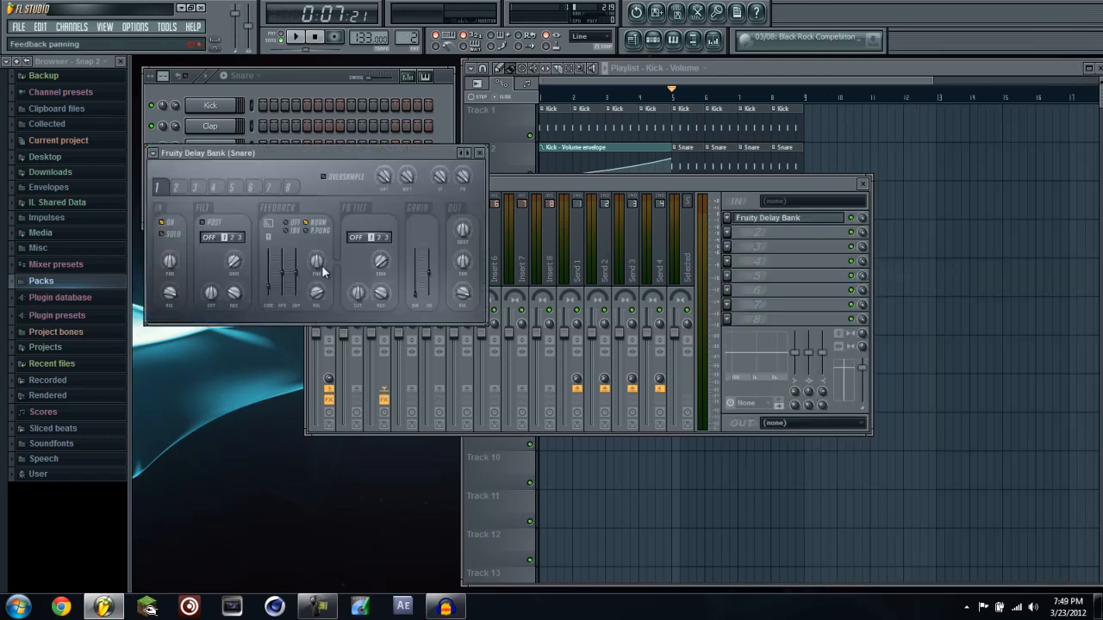
drag(327, 152, 345, 238)
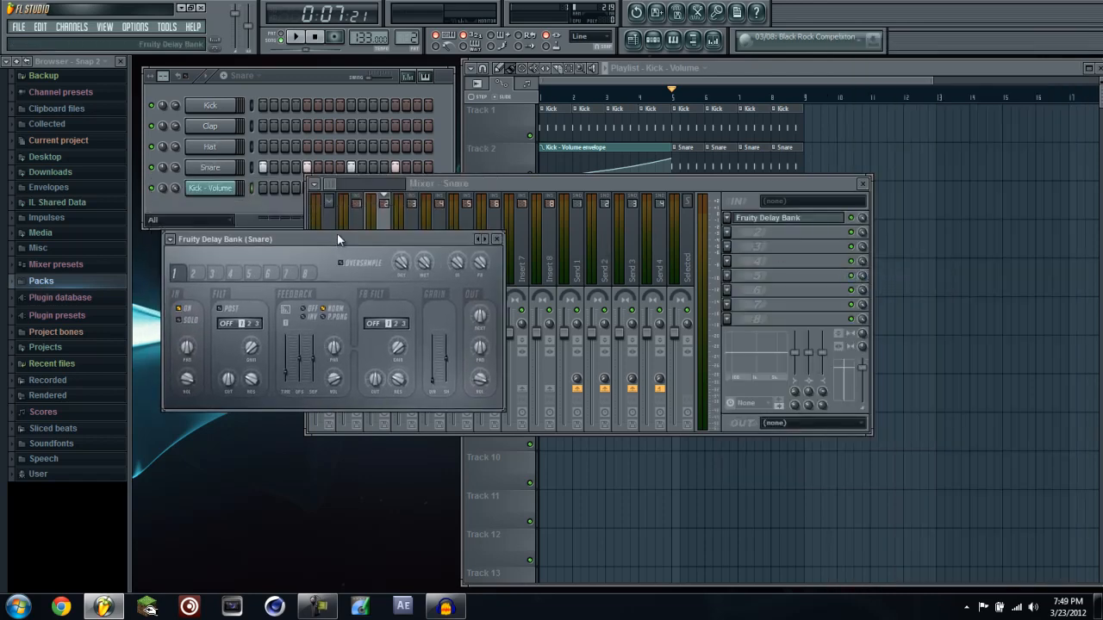
Play the Snare pattern on its own to hear the delay effect, and close the Fruity Delay Bank window
click(297, 72)
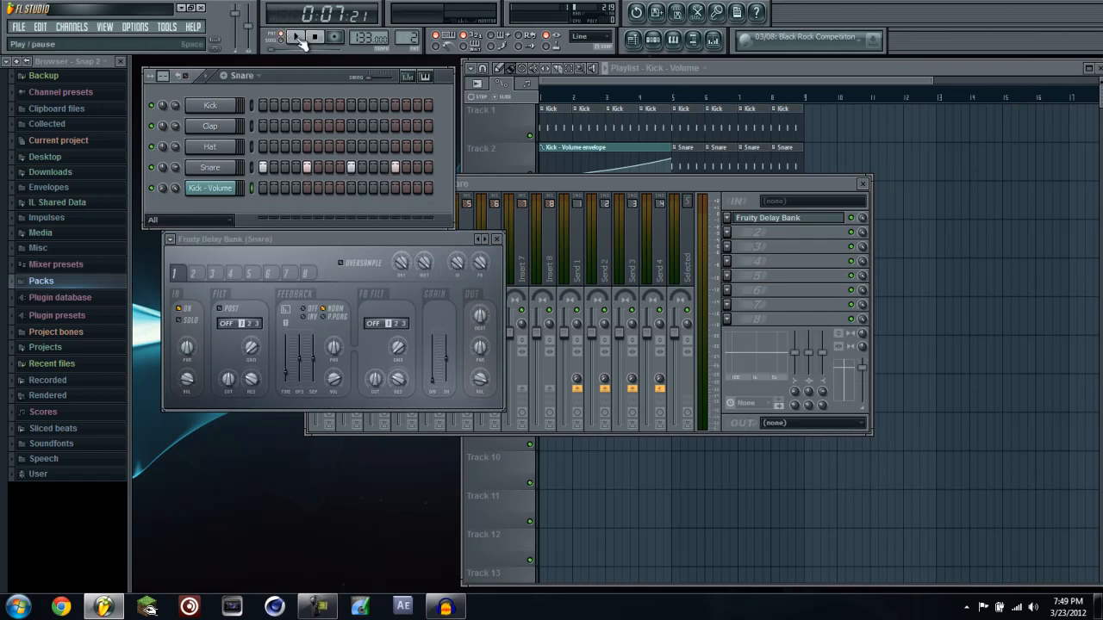
click(298, 39)
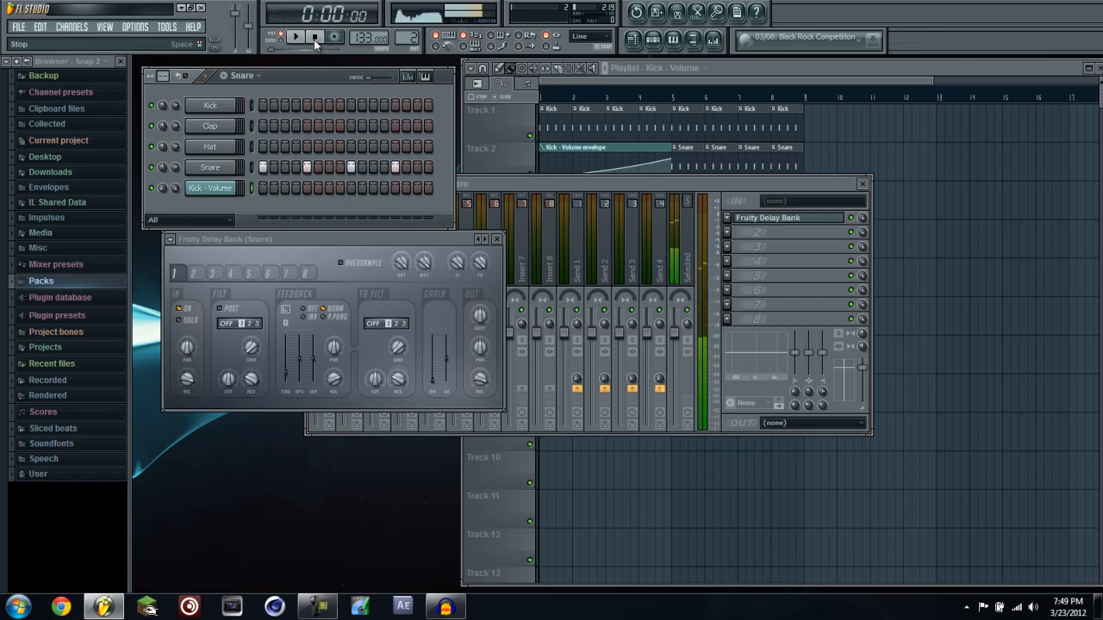
click(315, 39)
drag(458, 238, 462, 232)
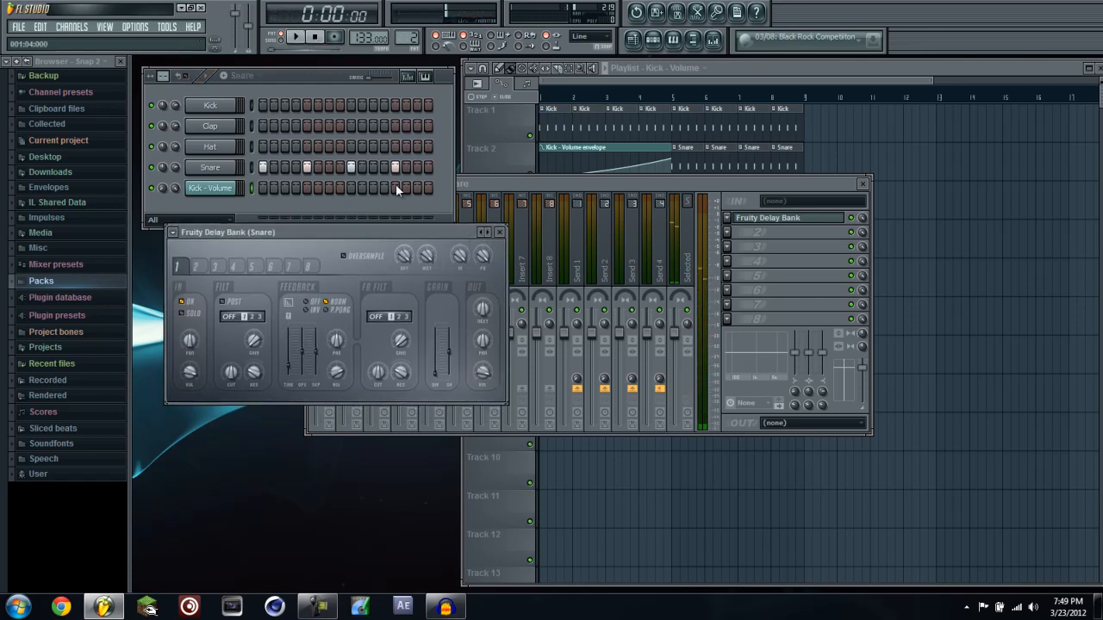
click(261, 168)
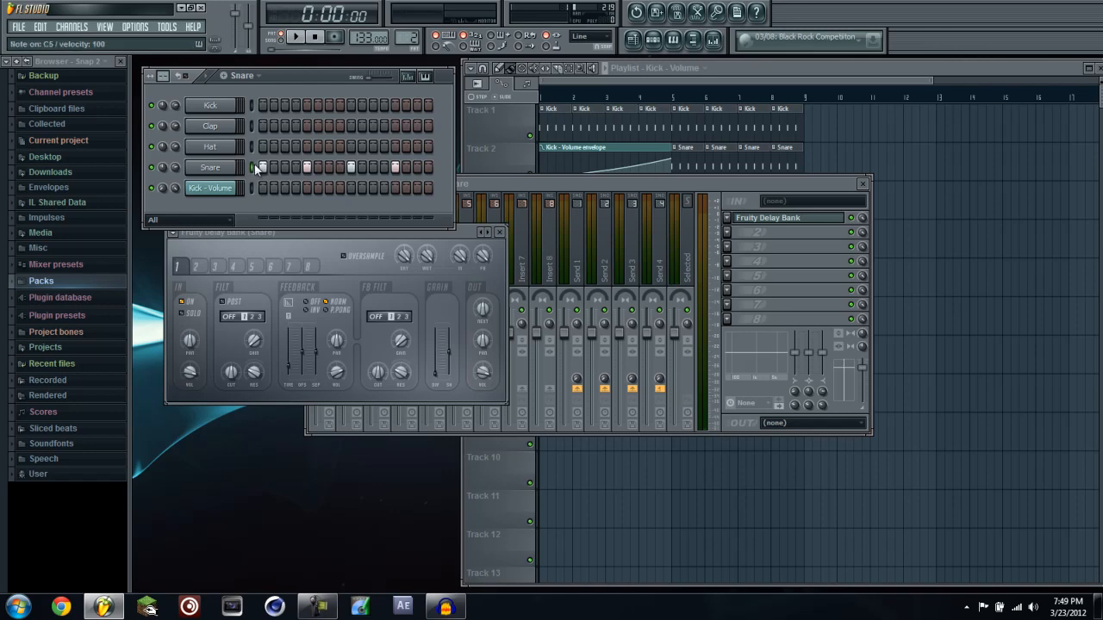
click(469, 234)
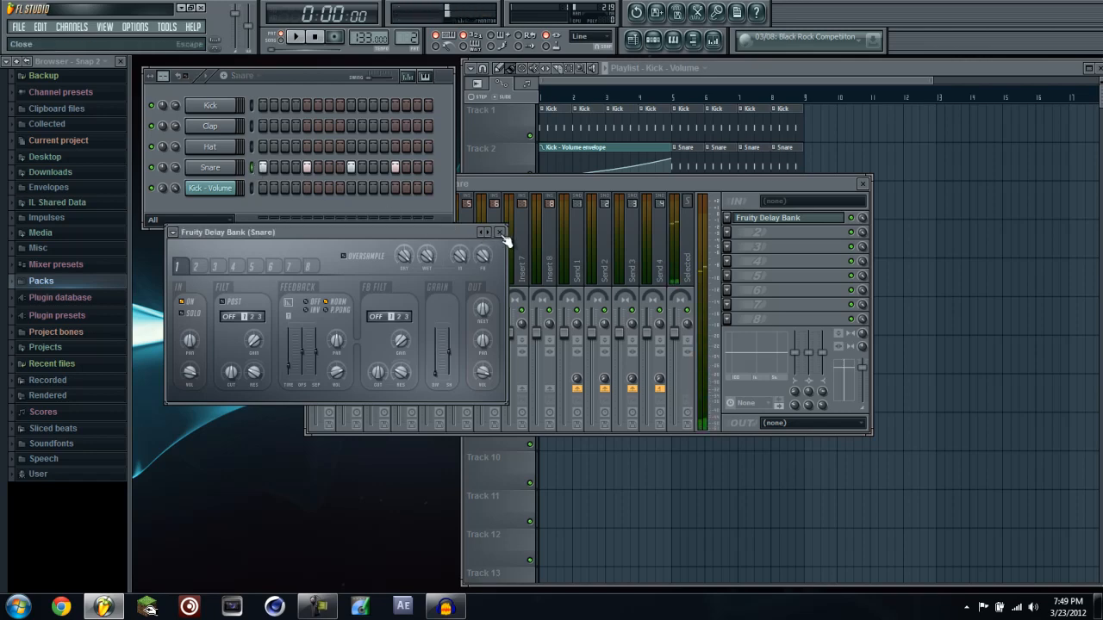
click(500, 234)
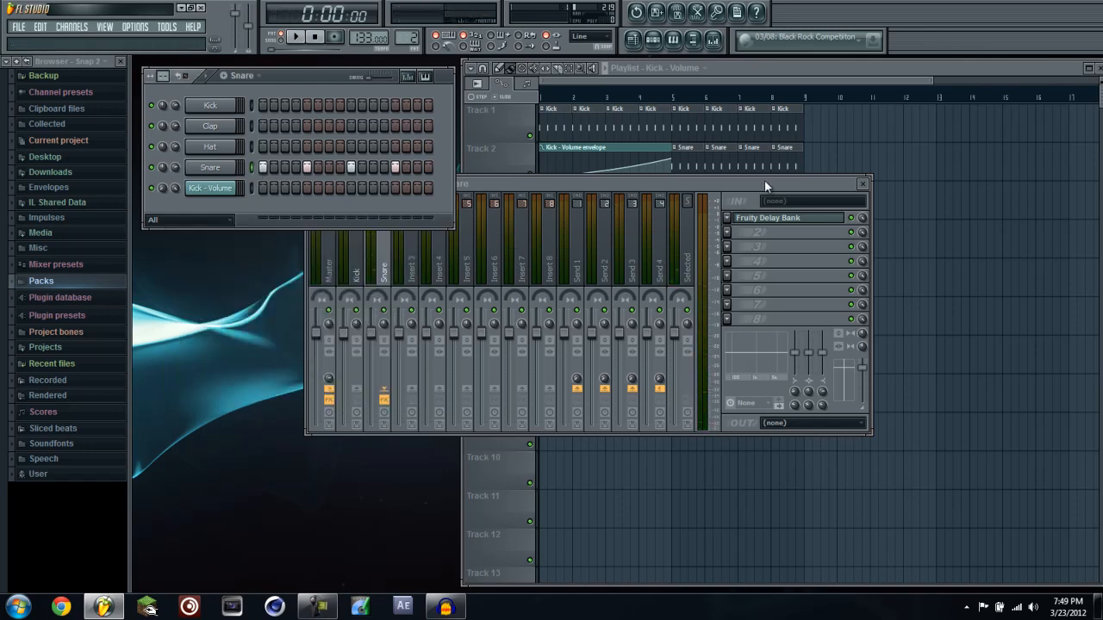
Select bars 5 to 8 in the playlist and create an automation clip for the Snare track's Fruity Delay Bank mix level
drag(764, 182, 680, 244)
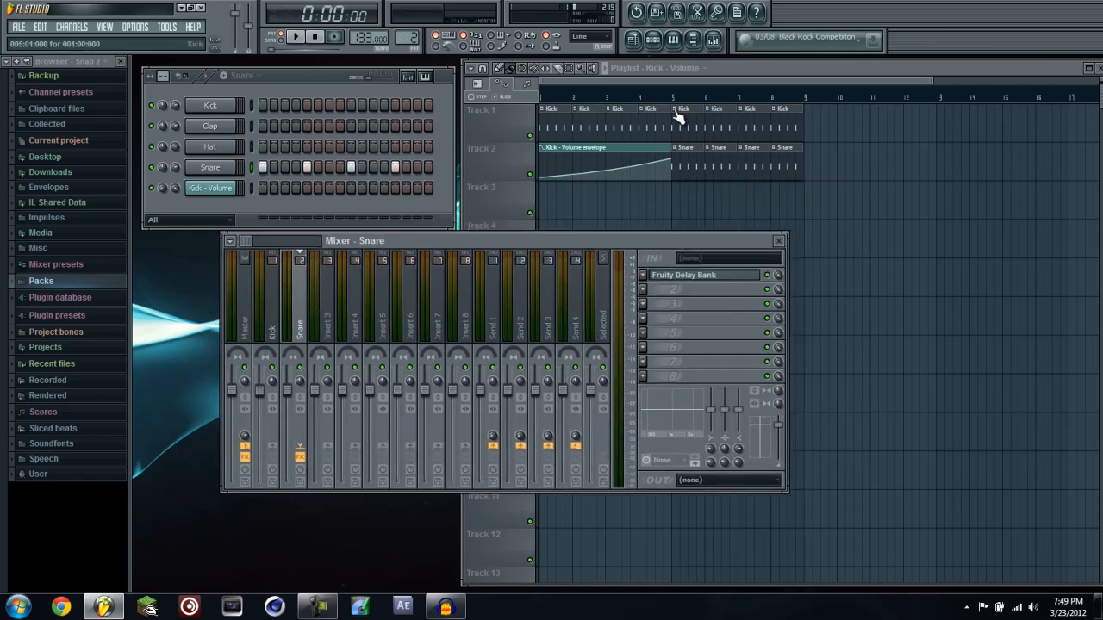
drag(677, 99, 791, 114)
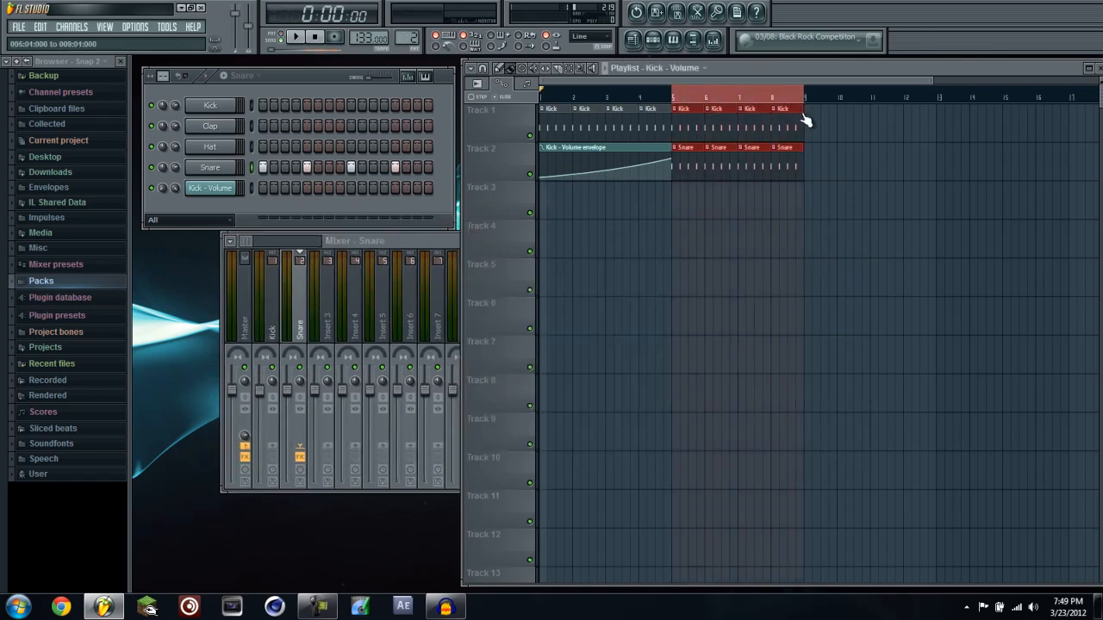
click(422, 240)
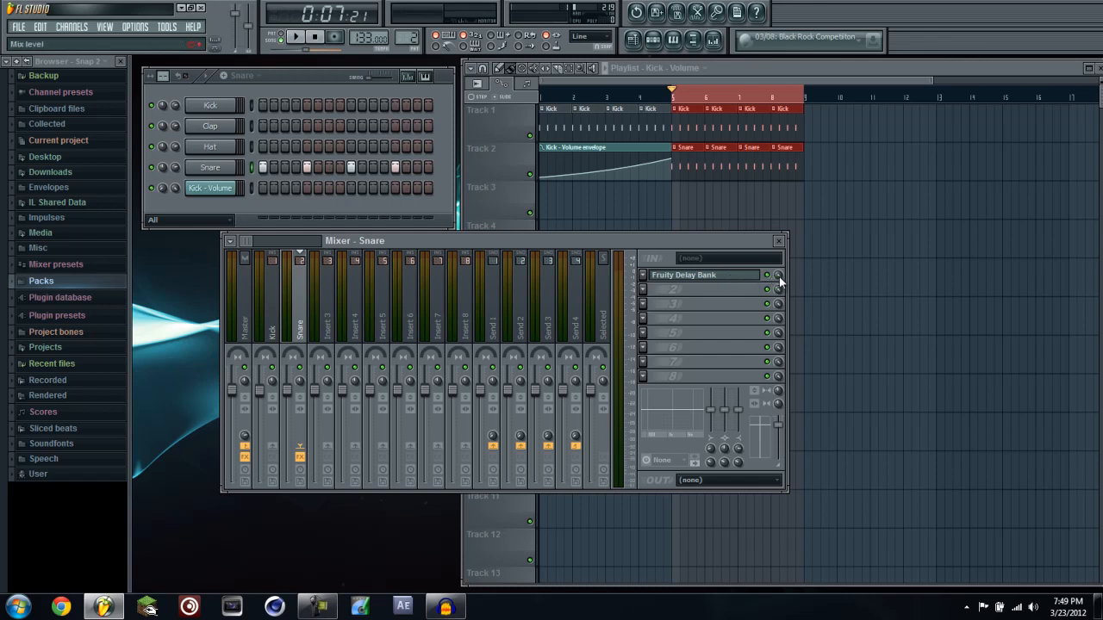
right_click(778, 276)
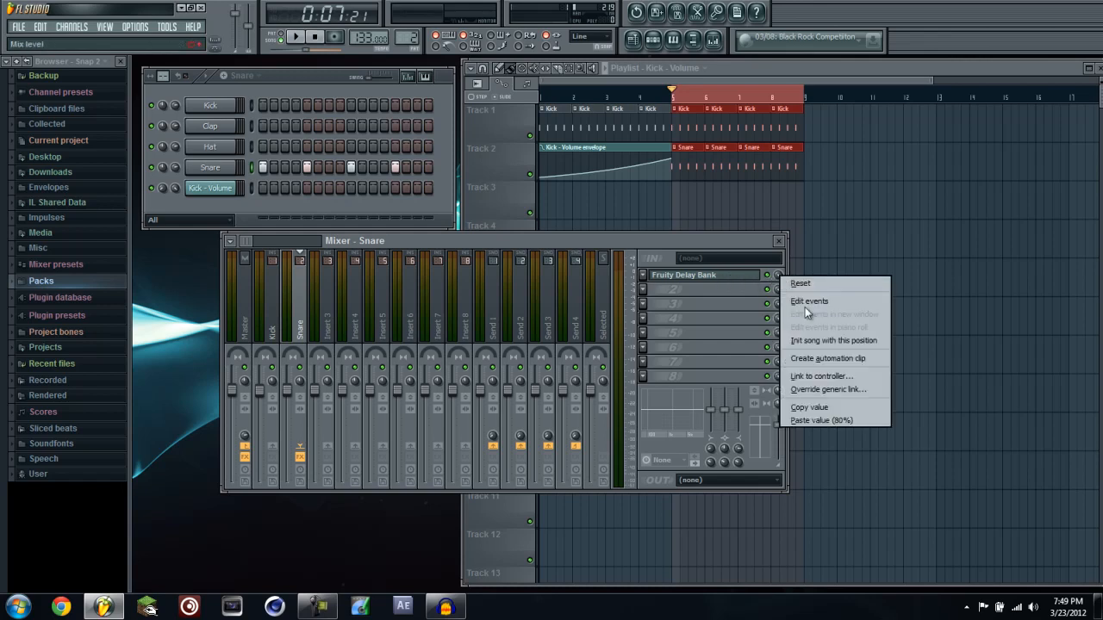
click(816, 358)
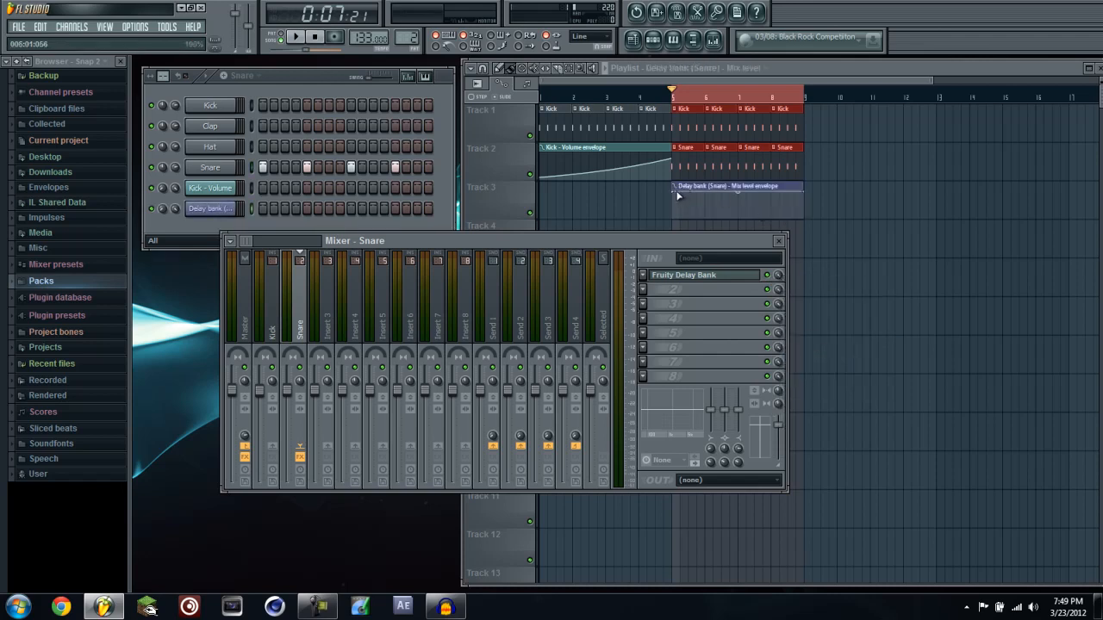
Lower the starting point of the delay mix level envelope on Track 3, bend its curve upward, and clear the time selection
drag(678, 196, 673, 218)
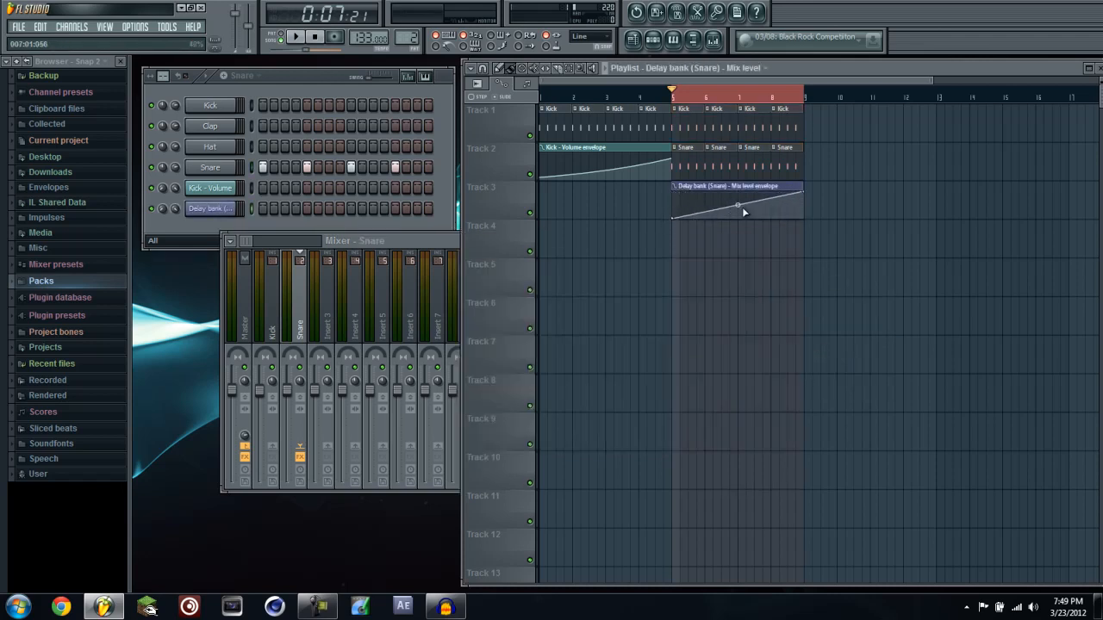
drag(738, 207, 738, 180)
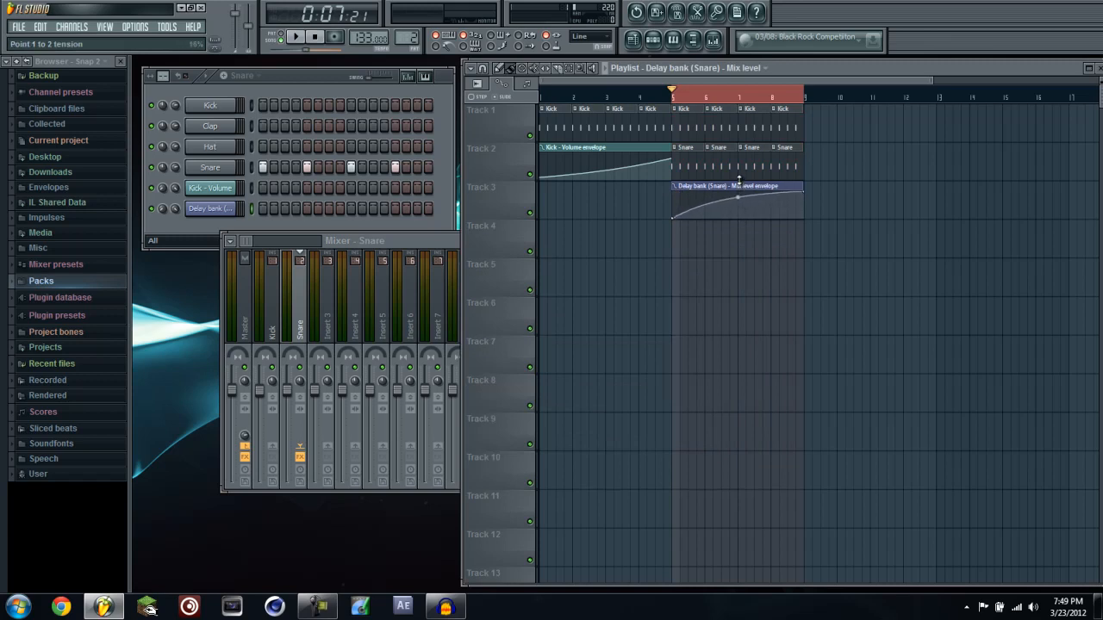
right_click(691, 102)
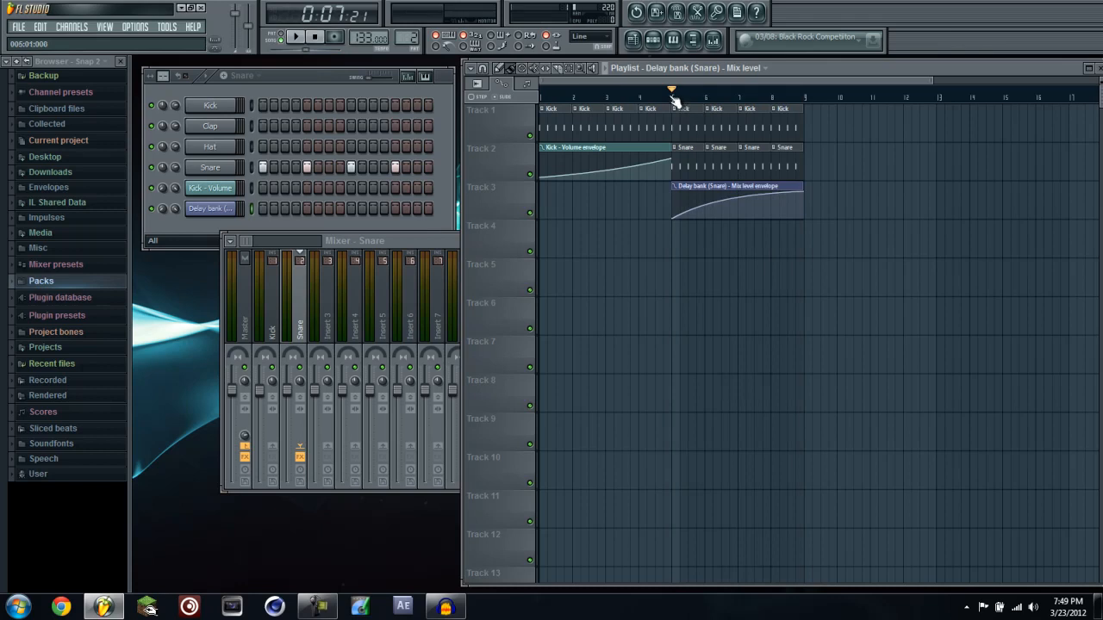
Select bars 5 and 6 in the playlist and create an automation clip for the Snare mixer track's volume
drag(672, 98, 530, 123)
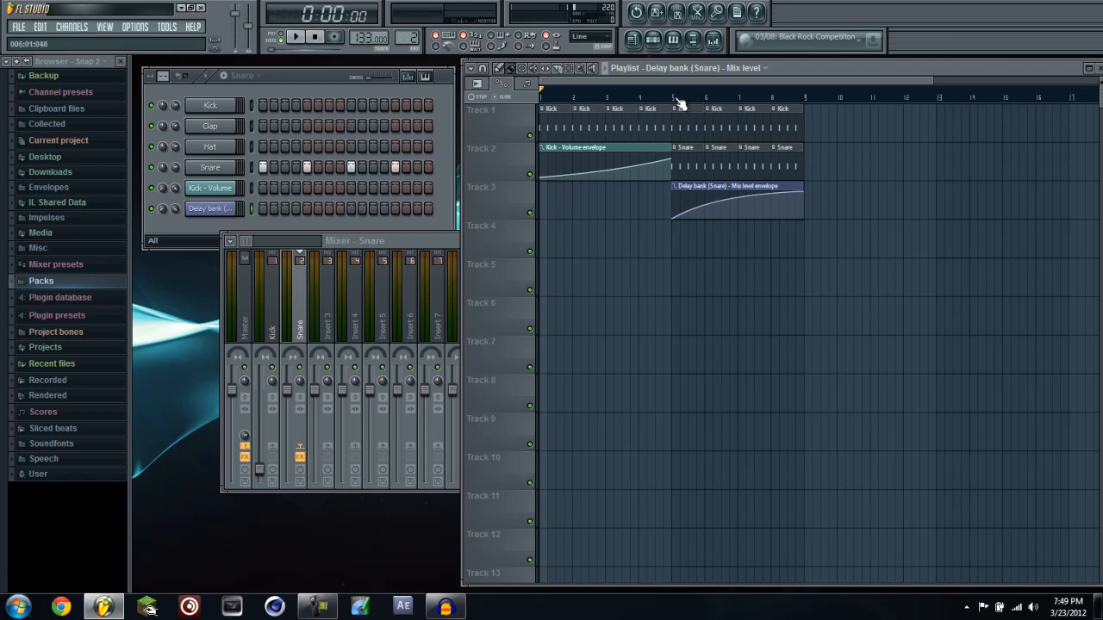
drag(679, 98, 738, 102)
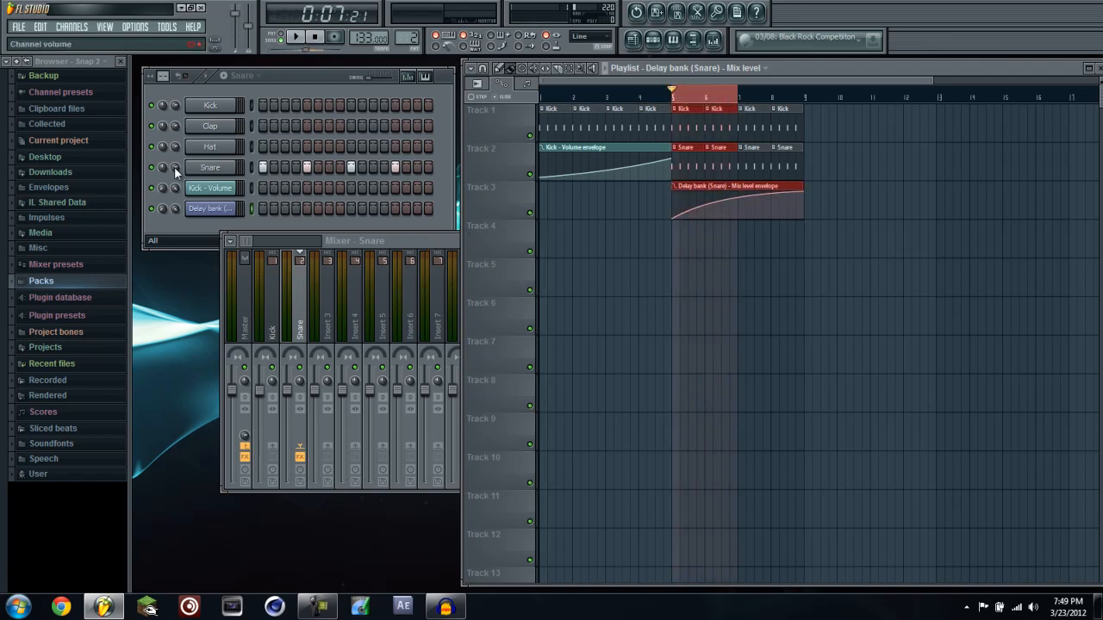
click(301, 324)
right_click(288, 389)
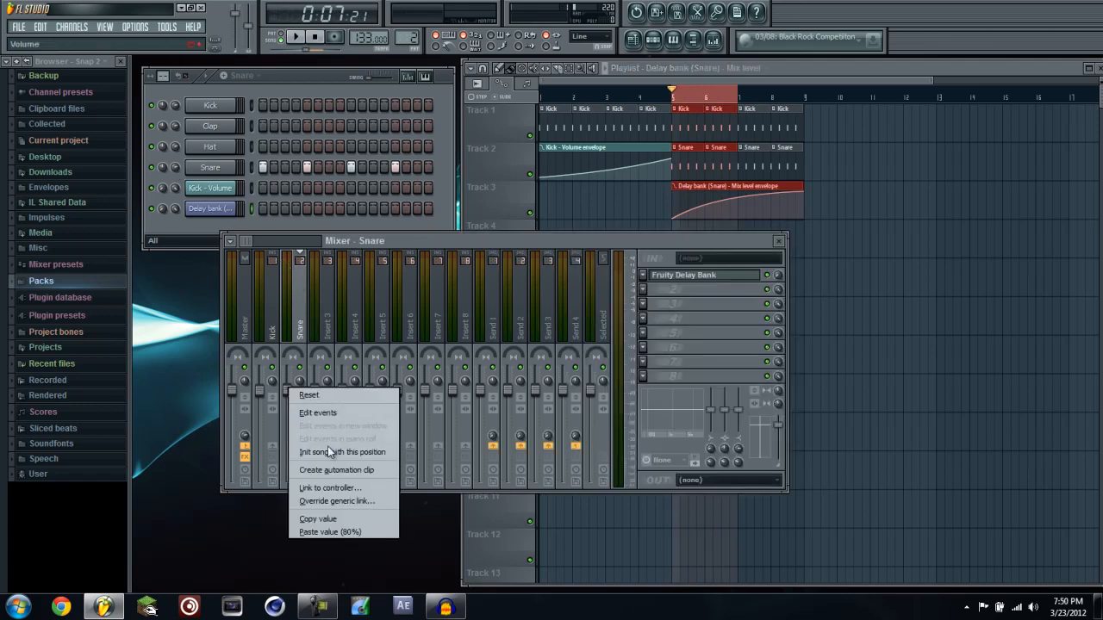
click(338, 471)
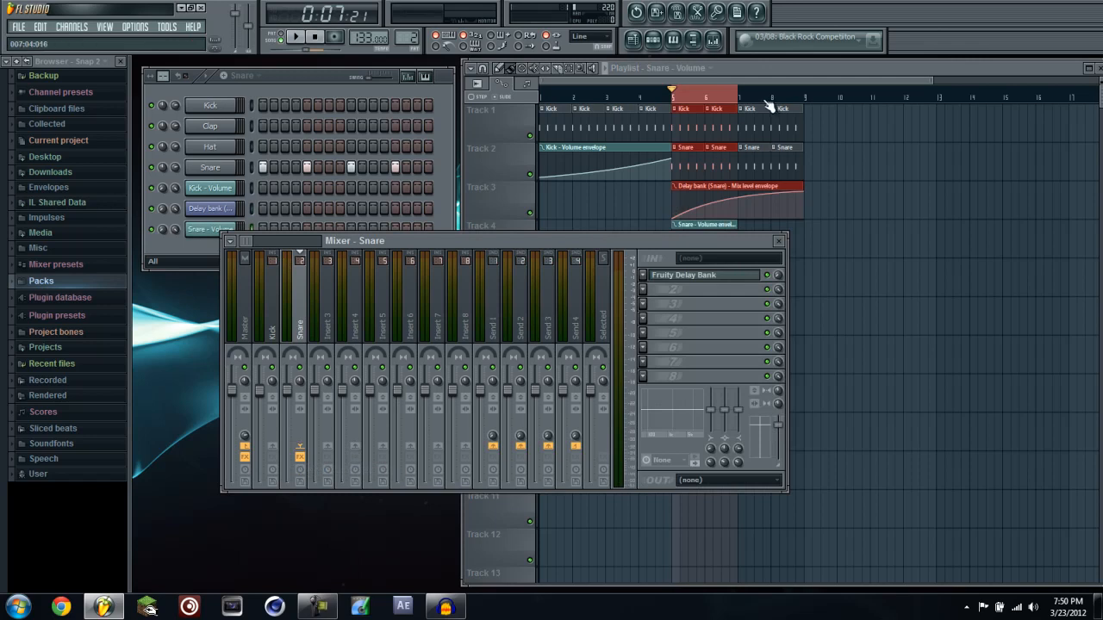
Lower the starting point of the Snare volume envelope on Track 4, bend its curve downward, and clear the time selection
click(746, 70)
drag(675, 235, 676, 248)
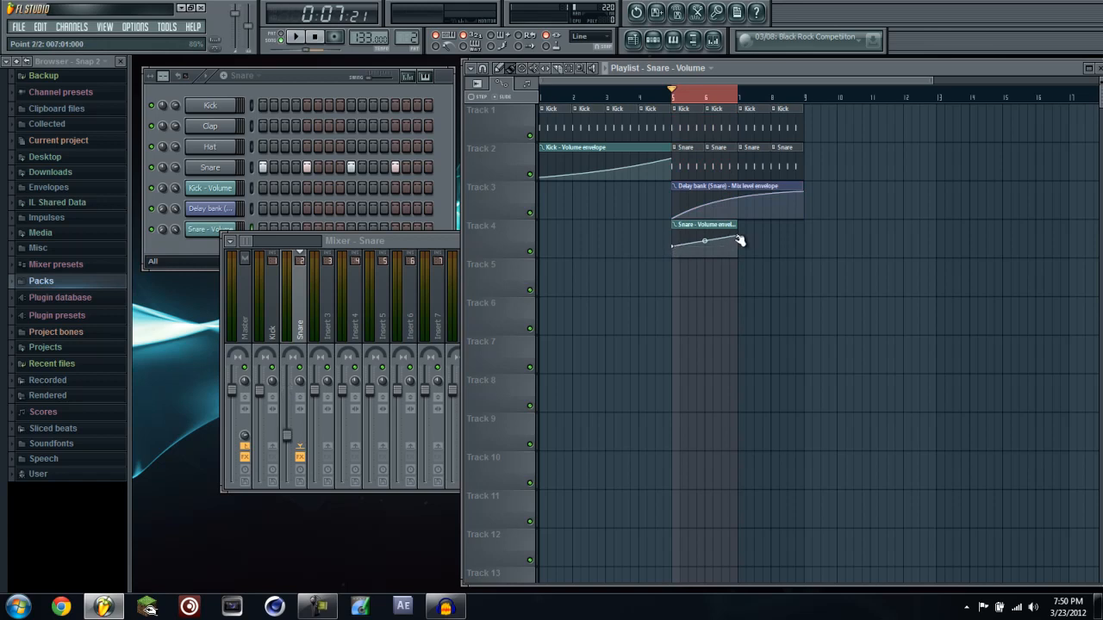
drag(705, 235, 704, 246)
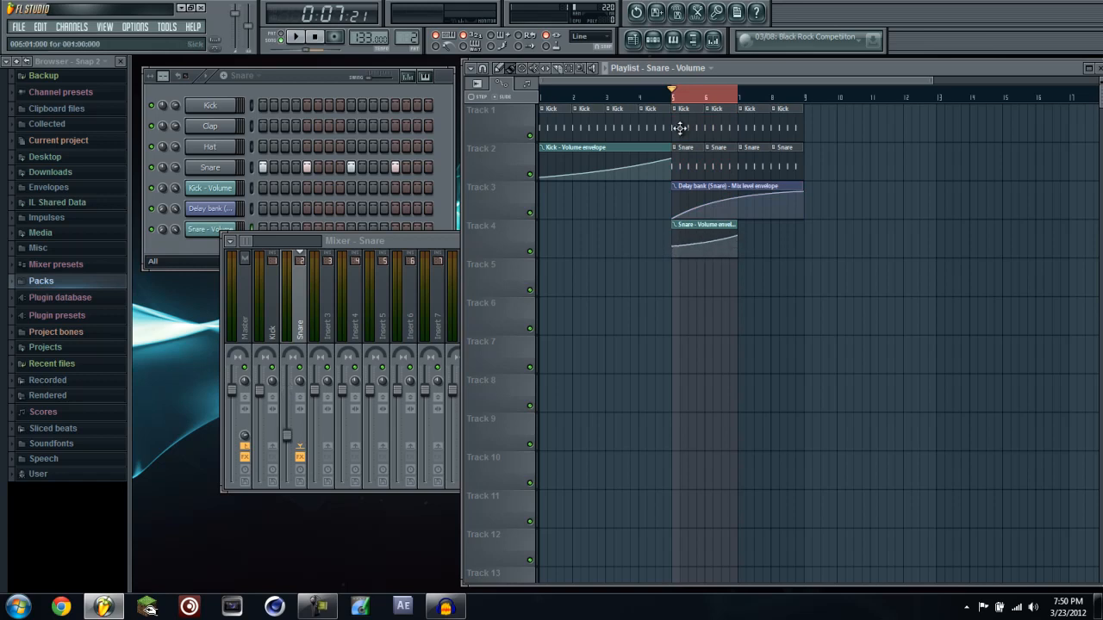
drag(674, 96, 500, 133)
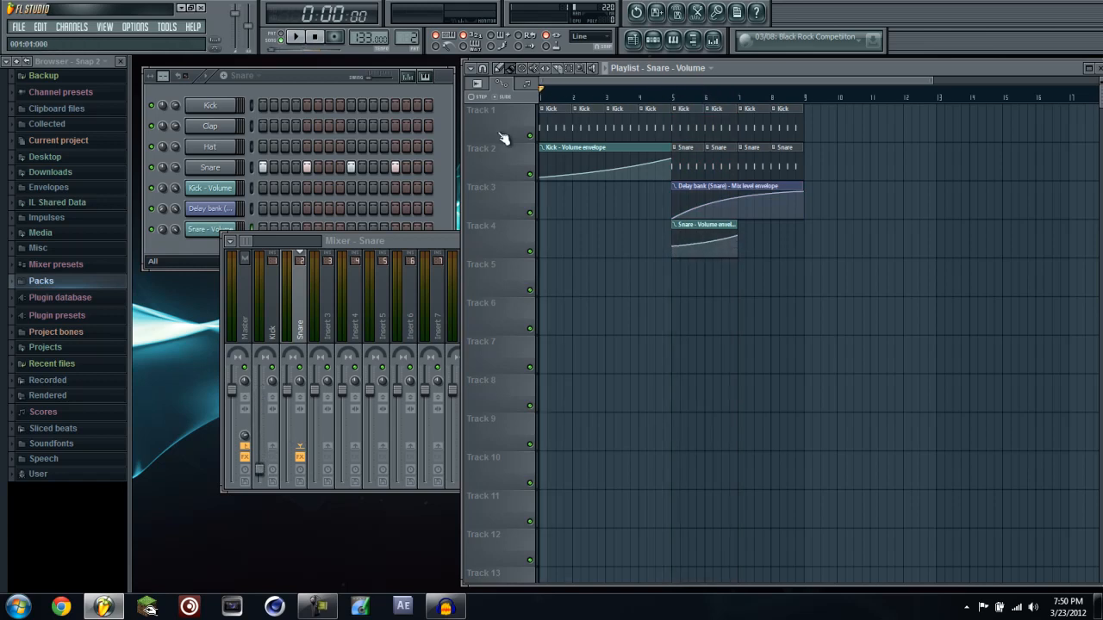
Show the mixer below the playlist's automation clips and play the song from the start to watch the automated faders
click(714, 40)
click(714, 41)
click(715, 41)
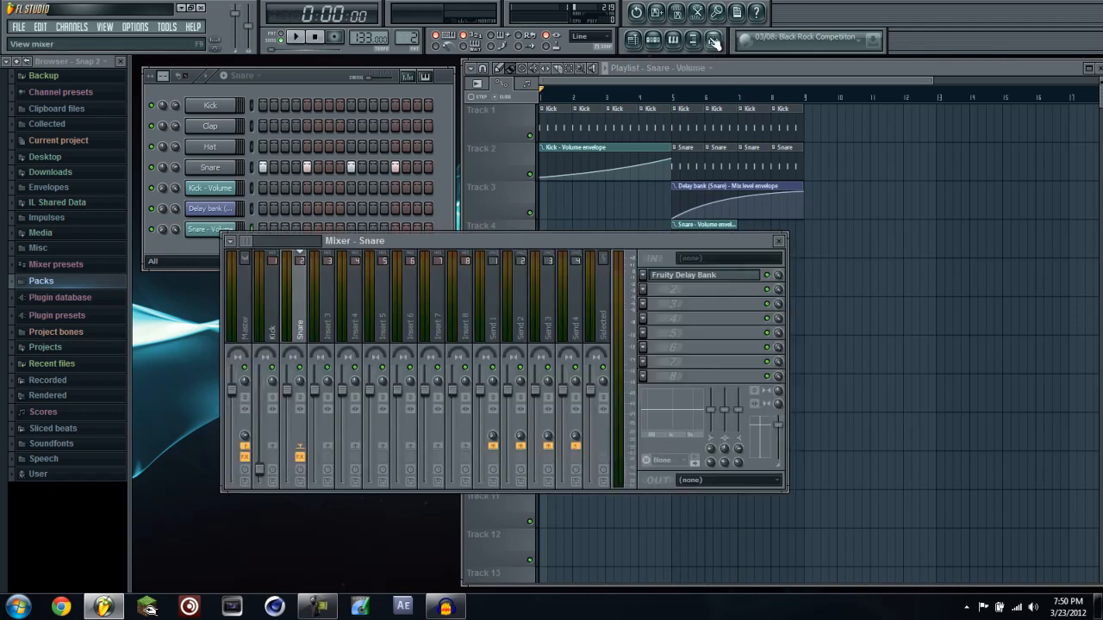
mouse_move(582, 240)
mouse_down()
mouse_move(569, 226)
mouse_move(592, 229)
mouse_up()
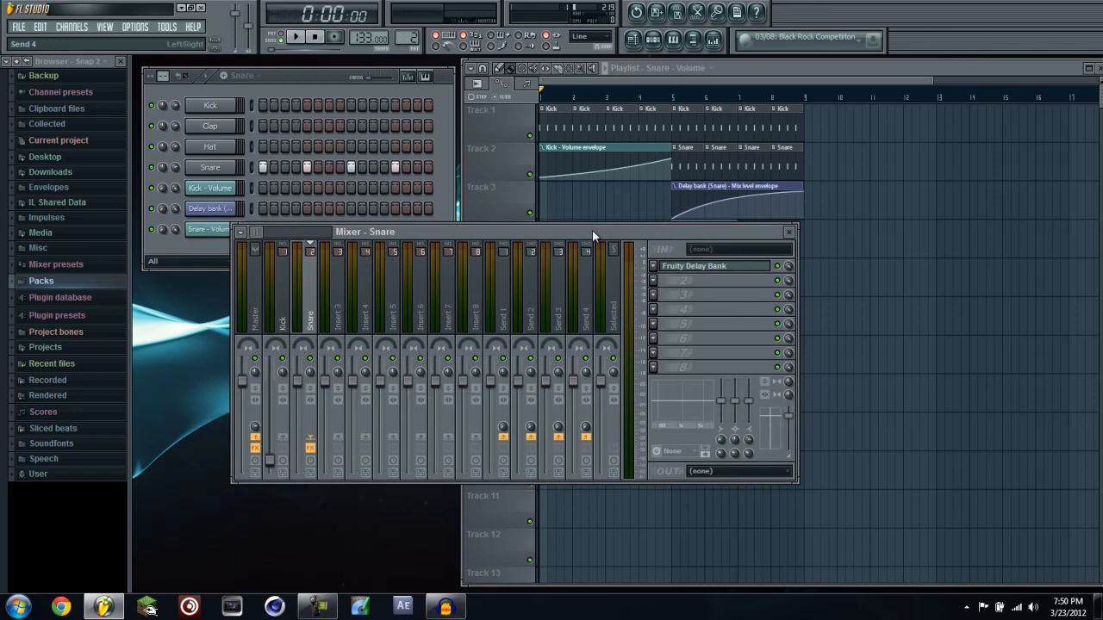
drag(592, 230, 605, 266)
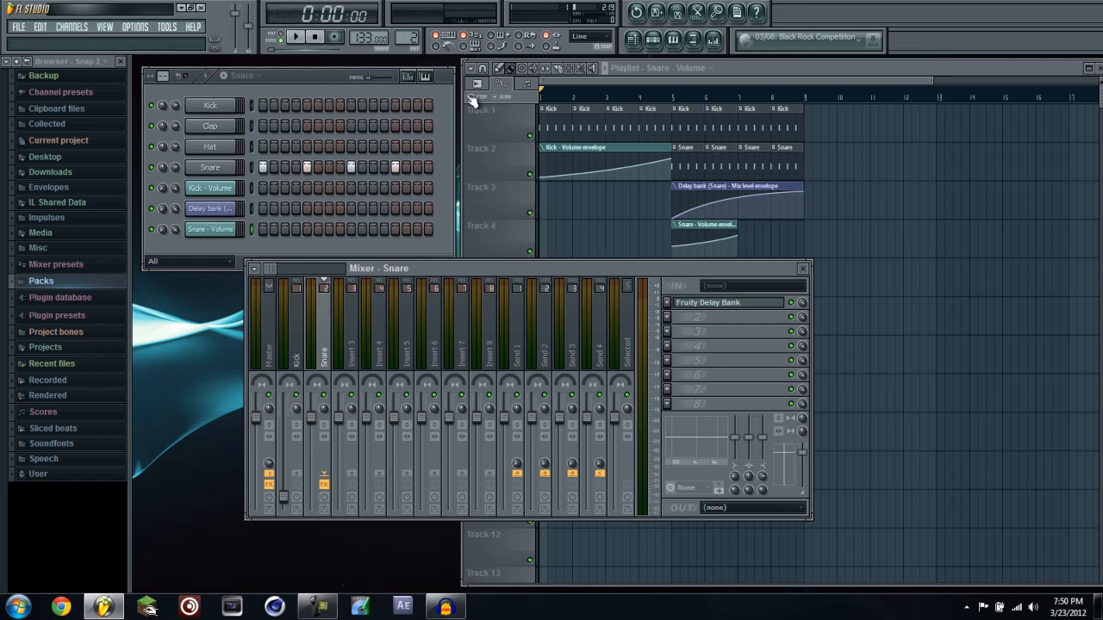
click(302, 41)
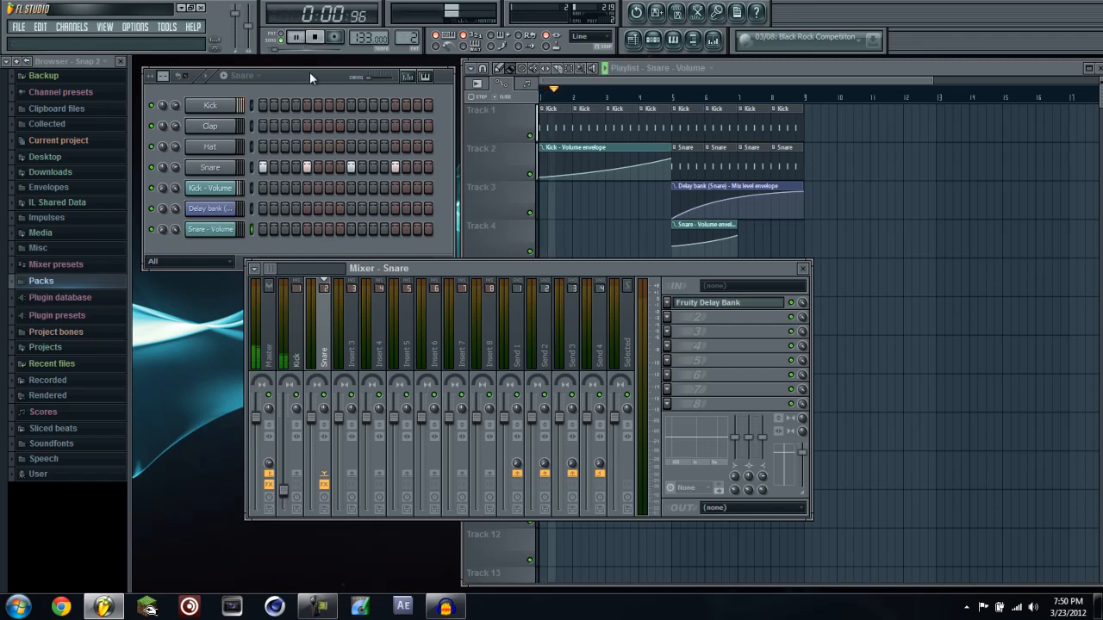